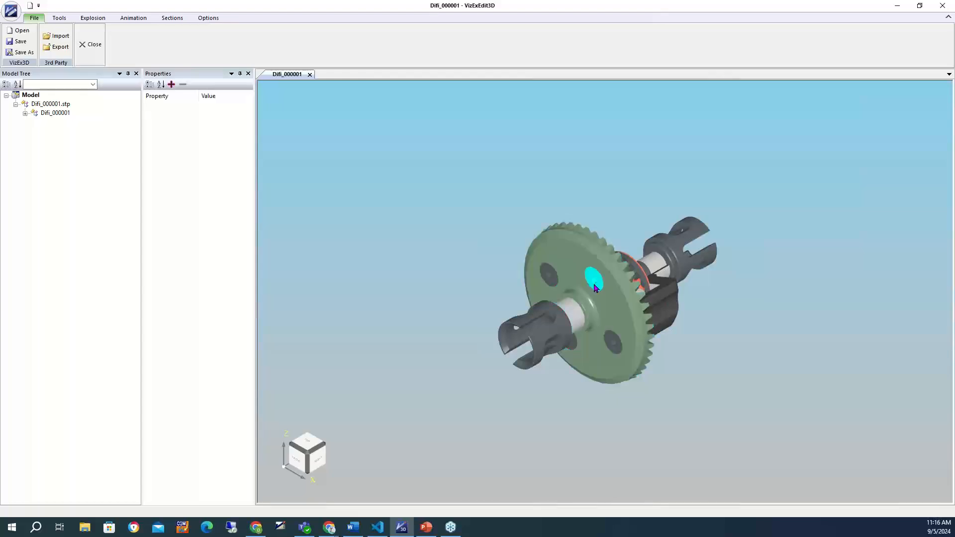
Step: Rename the large green gear part Bevel Gear22 to "Bevel Gear" in its name property
click(539, 338)
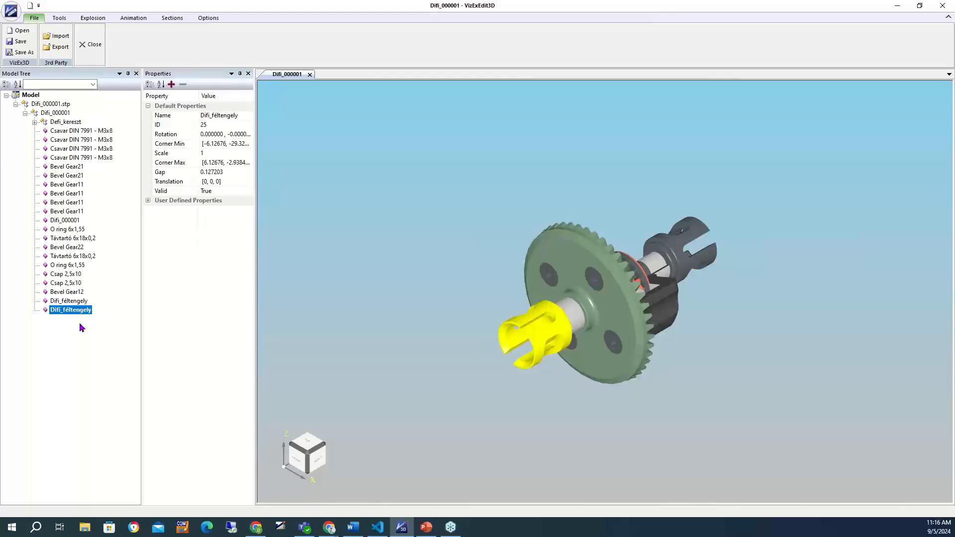
click(82, 253)
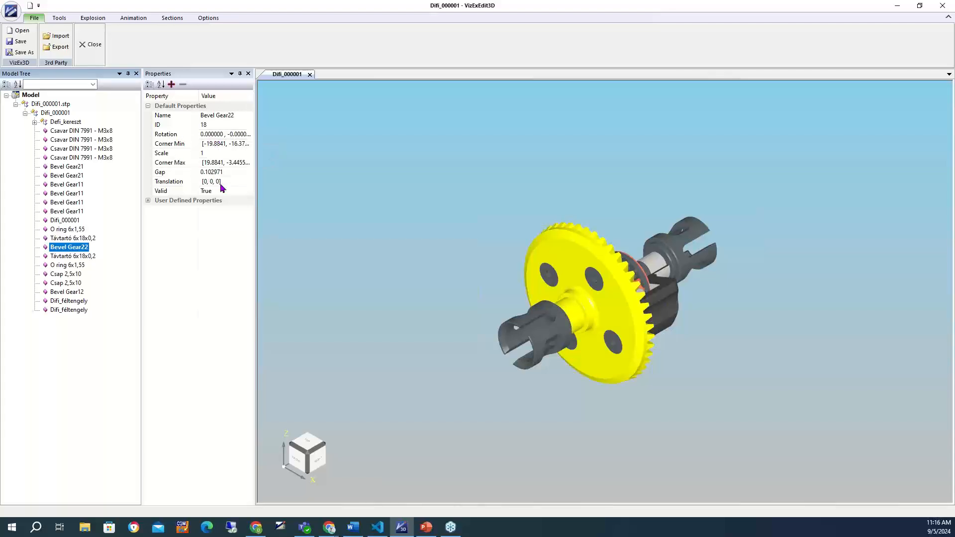
click(235, 115)
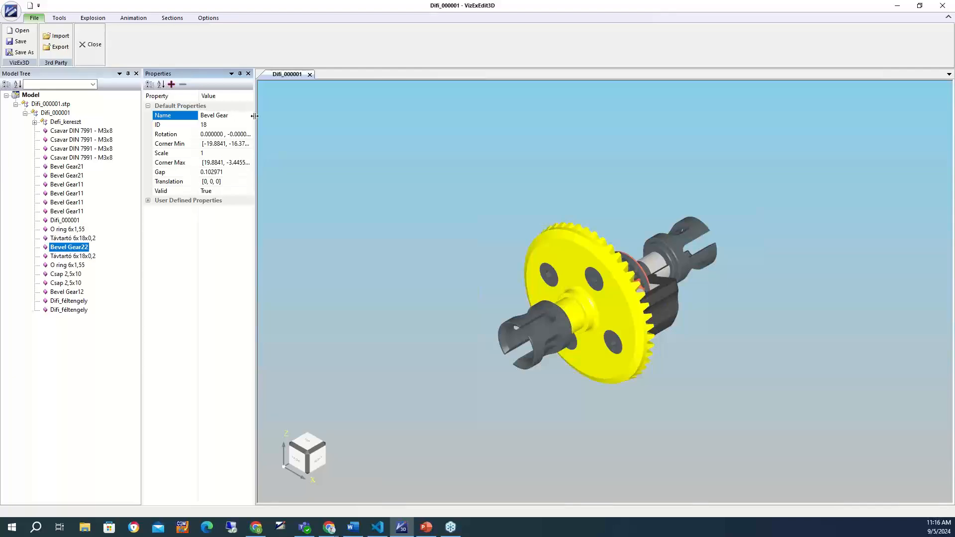
key(Return)
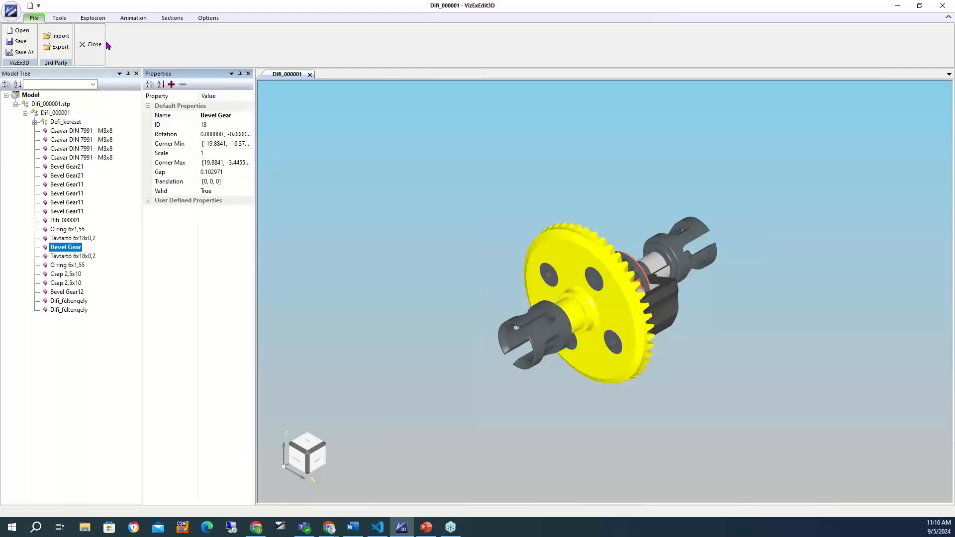
Step: Export the complete model without compression as Difi_000001.glb in the 0001WebinarDemo folder, replacing the existing file
click(58, 48)
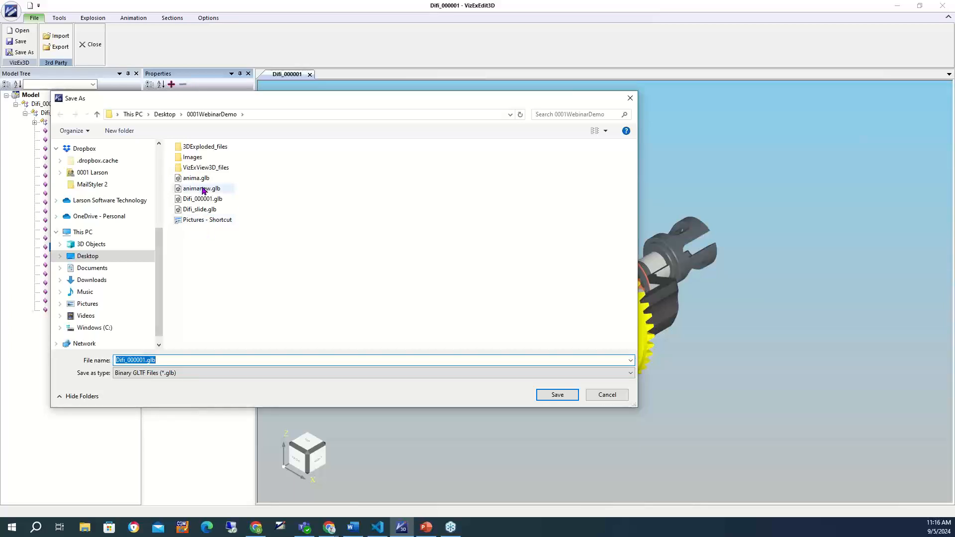
click(558, 396)
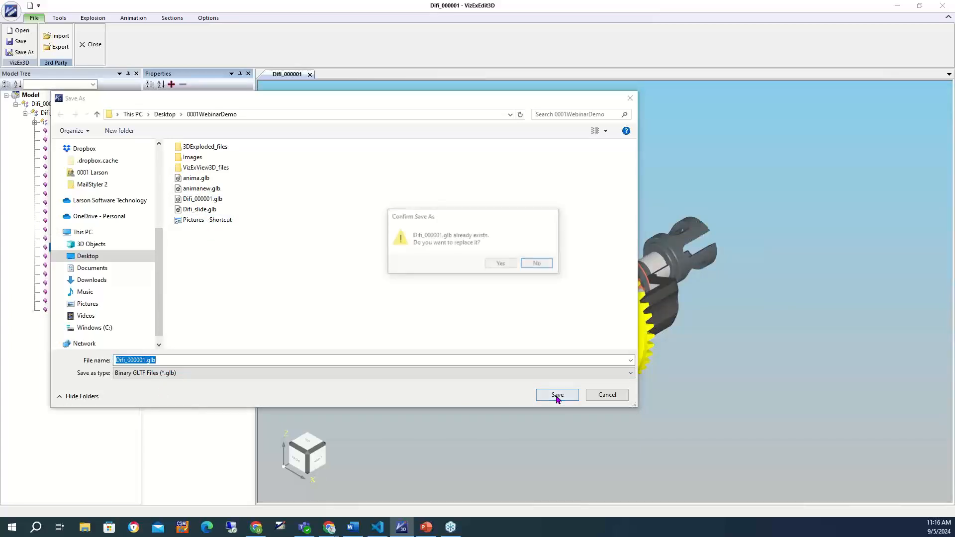
click(500, 263)
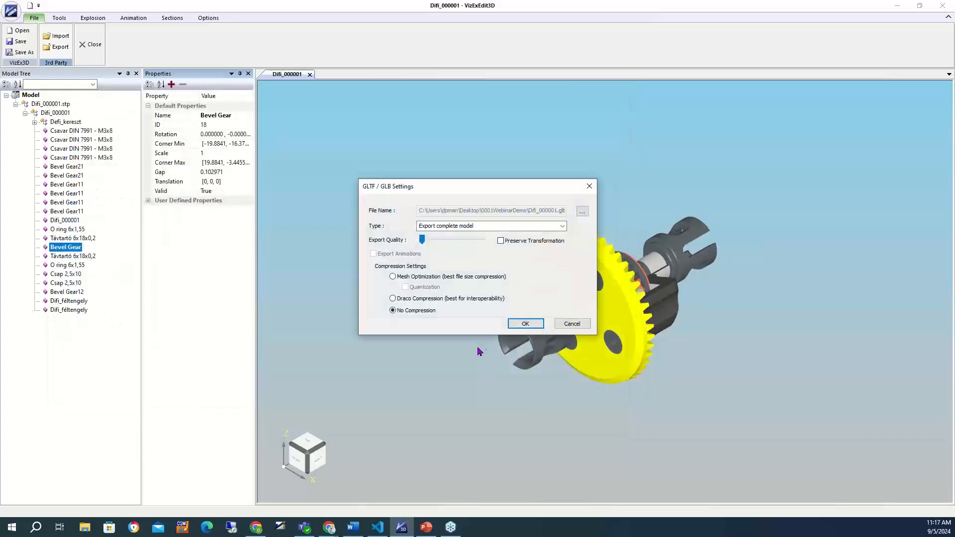
click(524, 324)
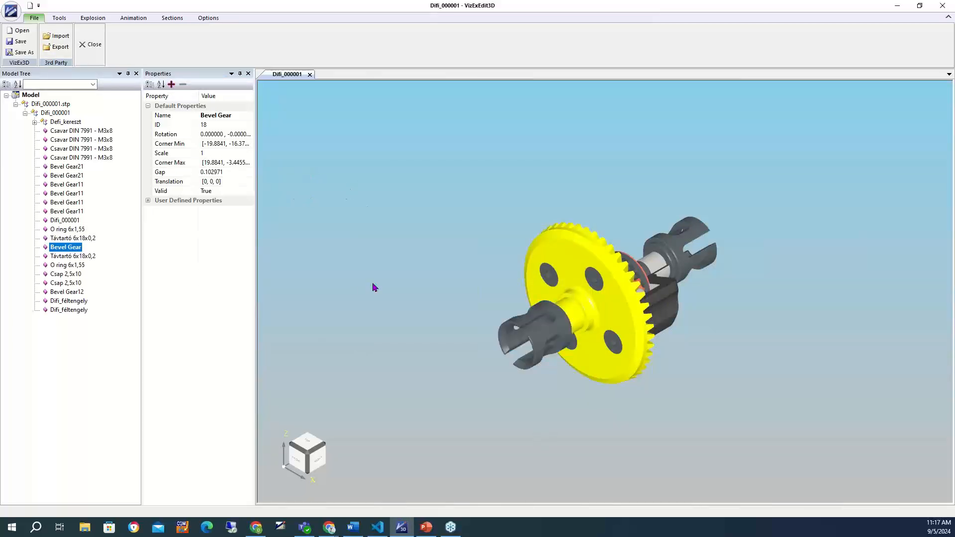
Step: Switch to the VizExView3D page in Chrome and open the exported Difi_000001.glb to inspect the gear assembly
mouse_move(337, 534)
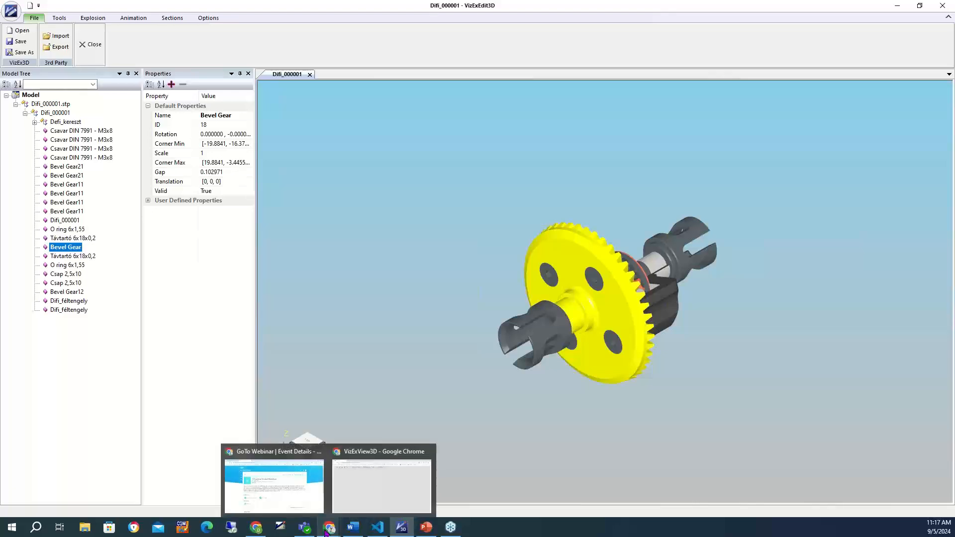
click(355, 452)
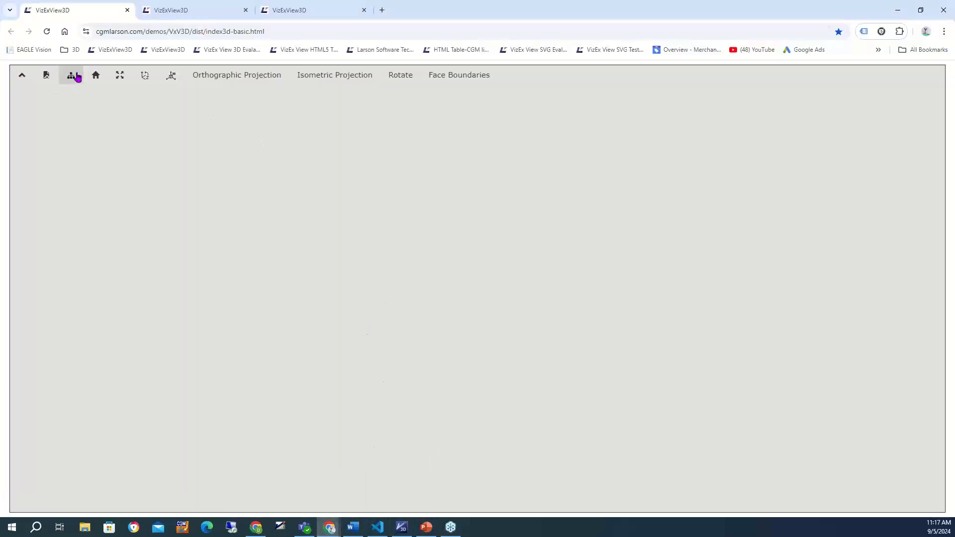
click(48, 80)
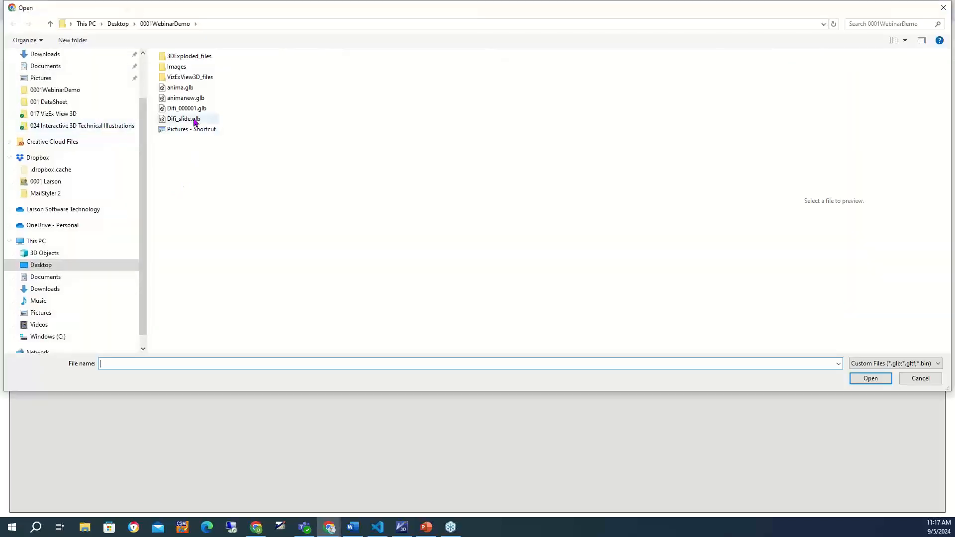
click(198, 109)
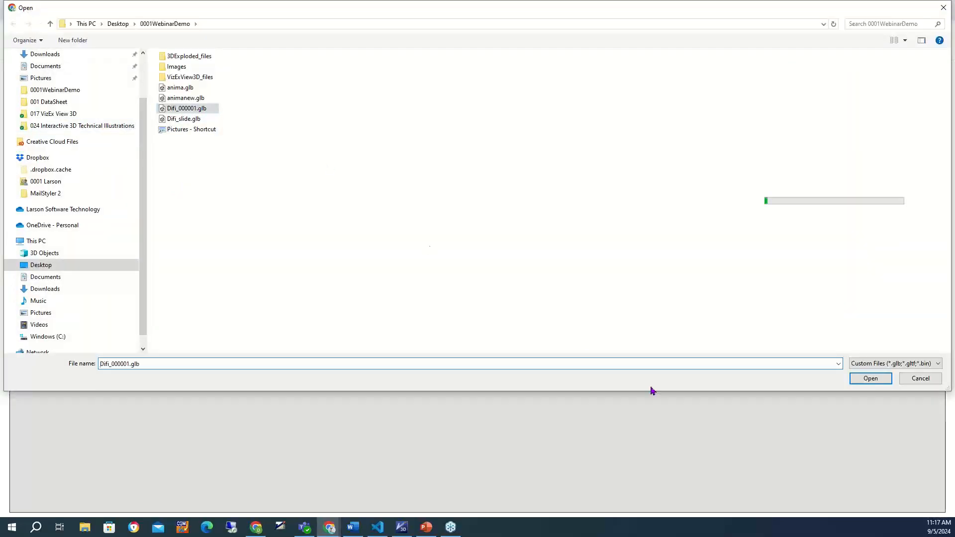
click(877, 381)
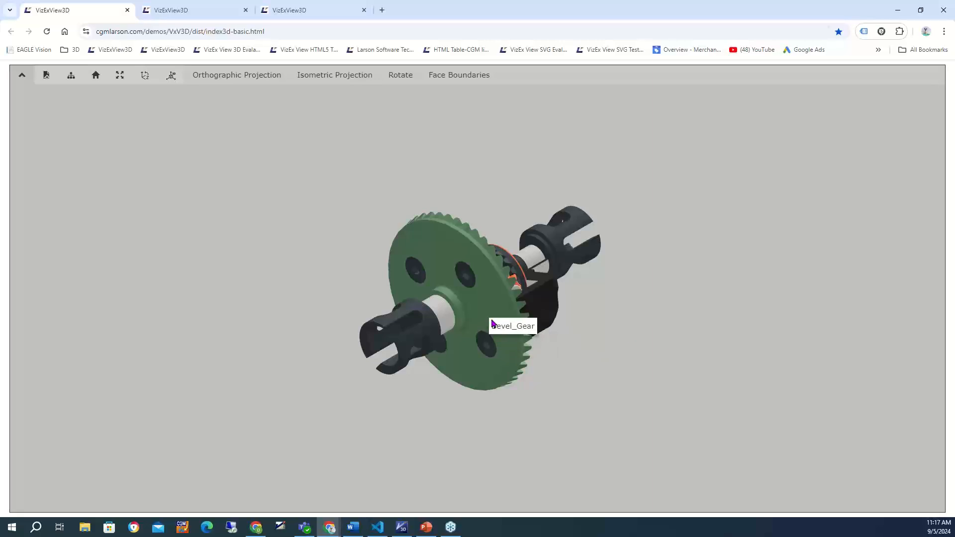
scroll(310, 231, up, 2)
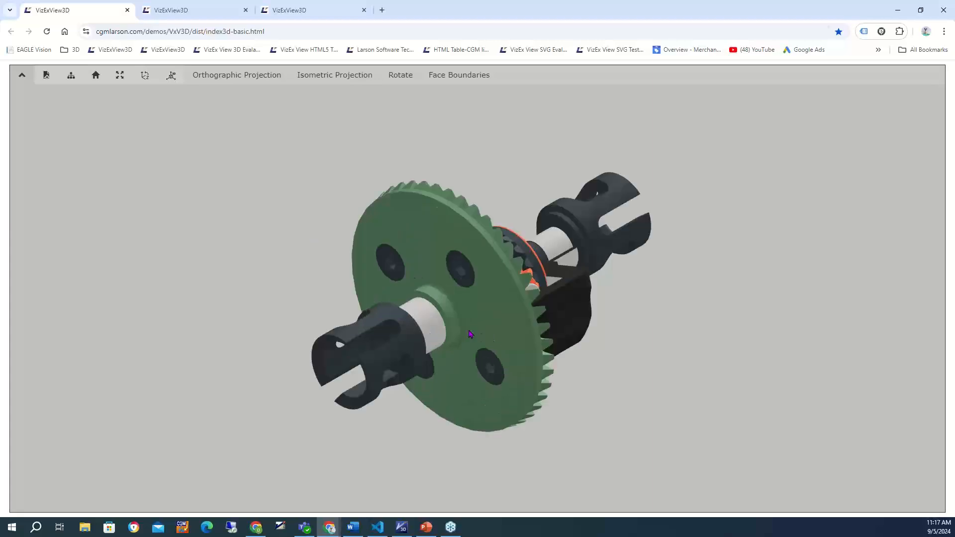
drag(687, 402, 663, 399)
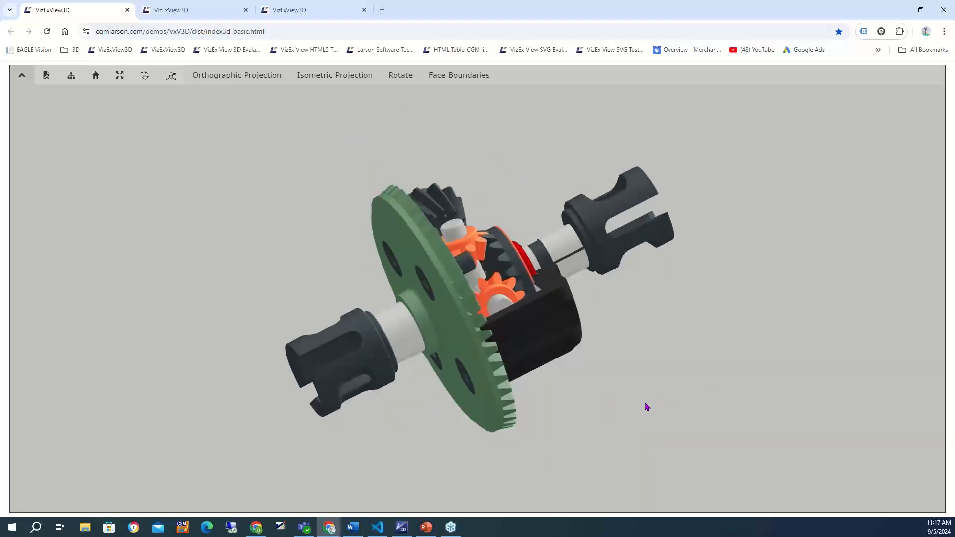
mouse_move(661, 367)
mouse_down()
mouse_move(685, 354)
mouse_move(526, 405)
mouse_move(667, 440)
mouse_move(693, 396)
mouse_move(656, 385)
mouse_move(667, 350)
mouse_move(658, 355)
mouse_up()
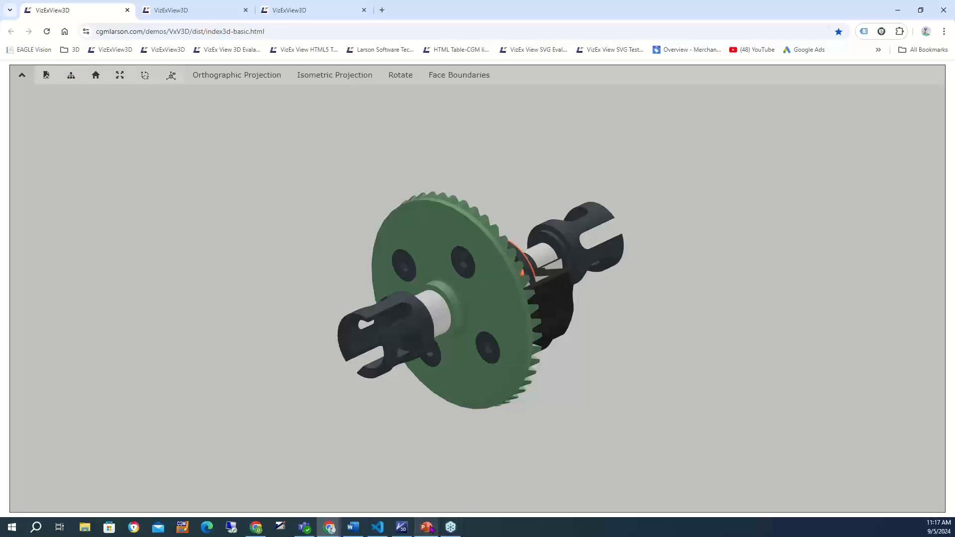
Step: Switch back to VizExEdit3D, deselect the gear and save the project as Difi_000001.stp.vx3d in the 0001WebinarDemo folder
mouse_move(402, 527)
click(418, 456)
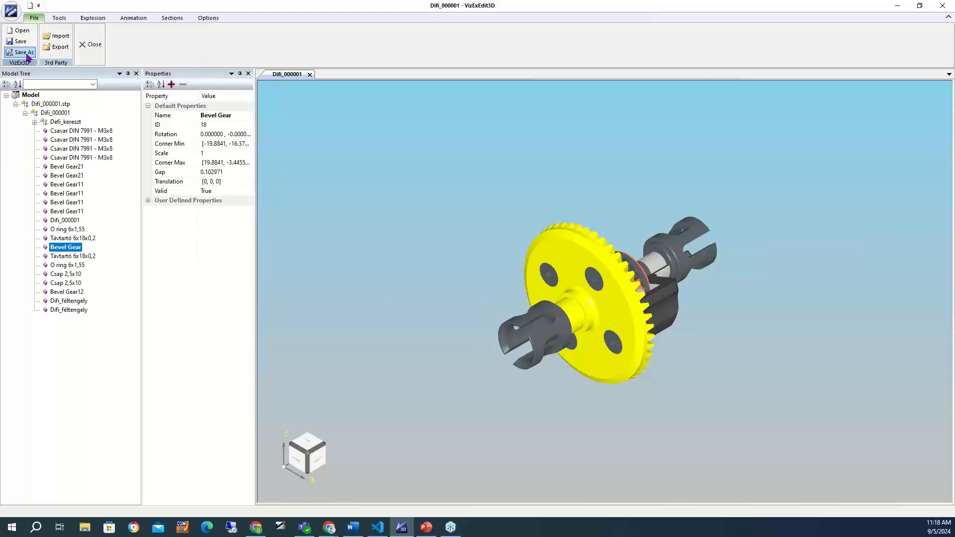
click(354, 198)
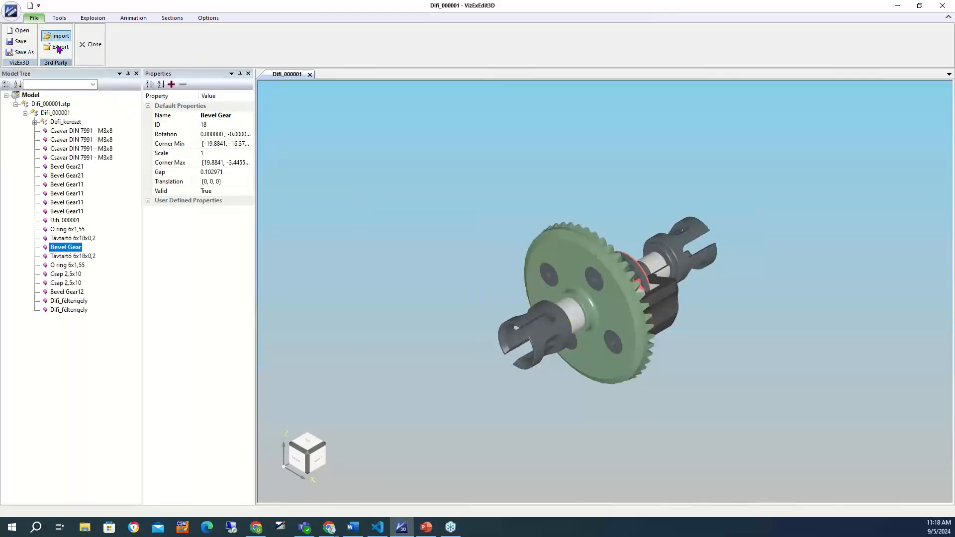
click(23, 53)
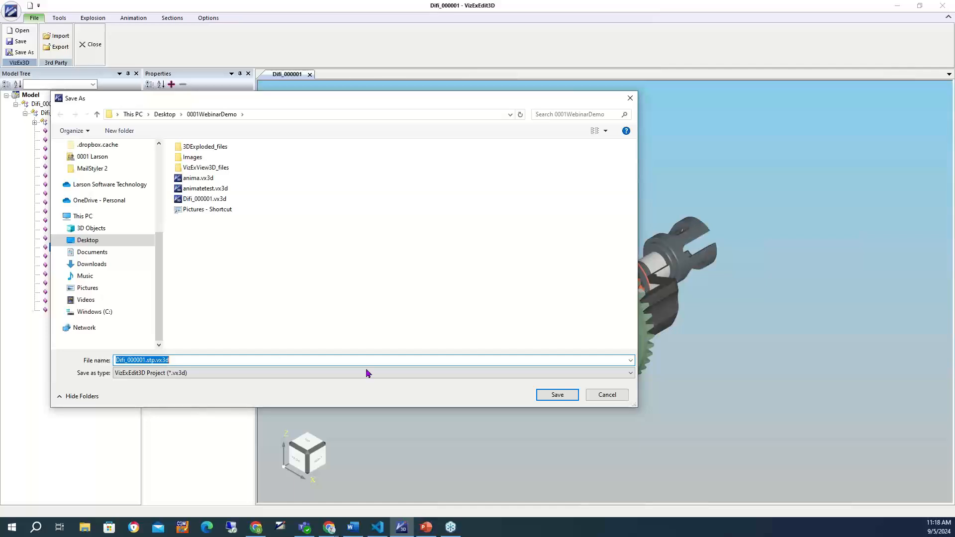
click(558, 395)
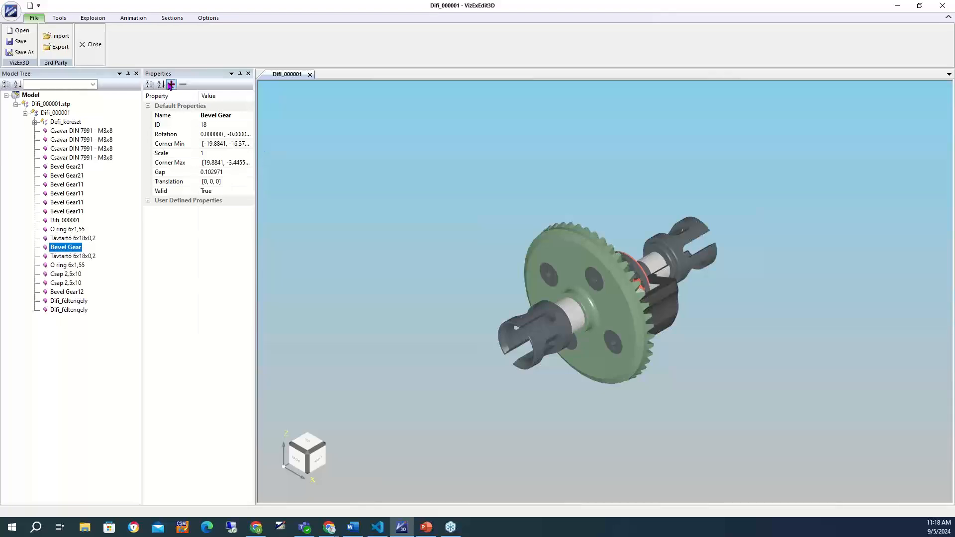
Step: Create a new animation named Step1, added at the end
click(135, 19)
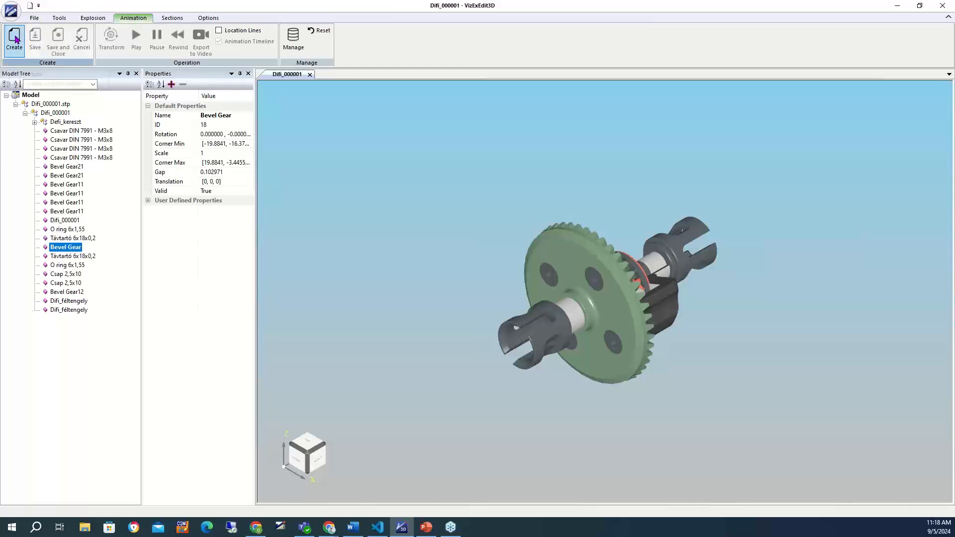
click(15, 39)
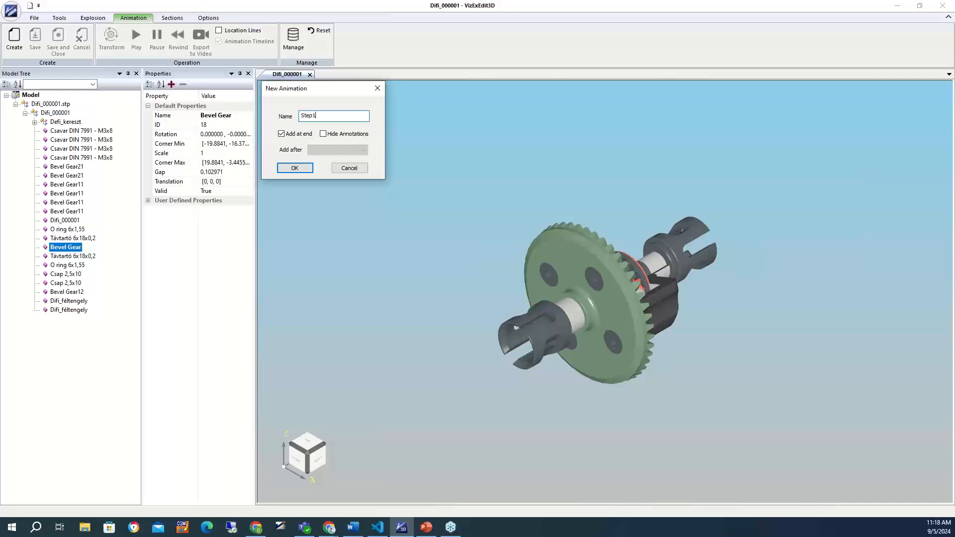
click(295, 168)
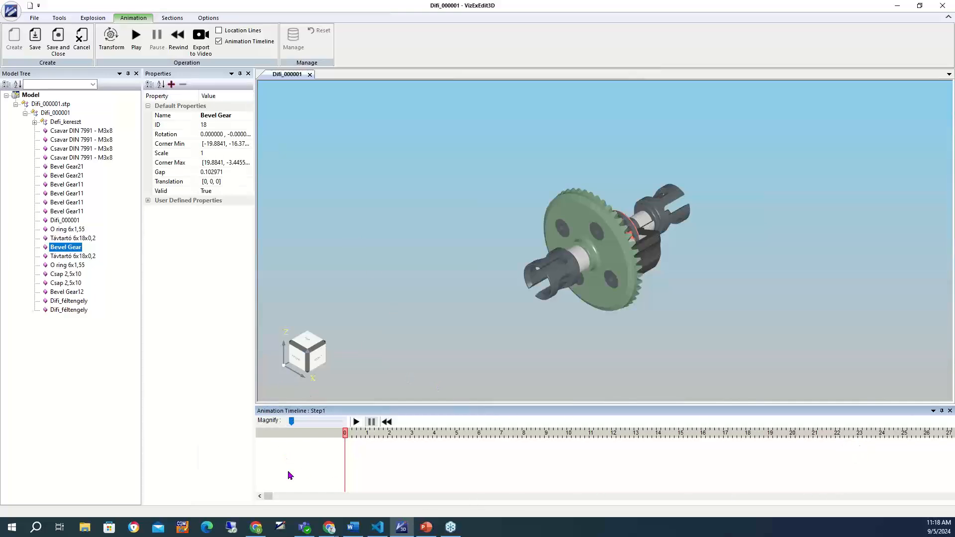
Step: Move the Difi_féltengely half-shaft in front of the large gear about -66.08 along the Y-axis and apply the transform
click(566, 276)
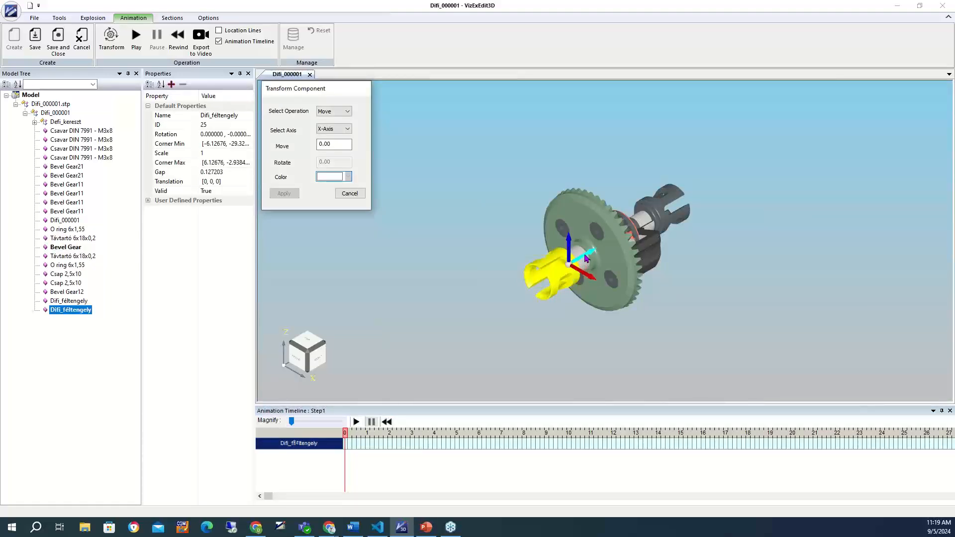
drag(586, 259, 419, 325)
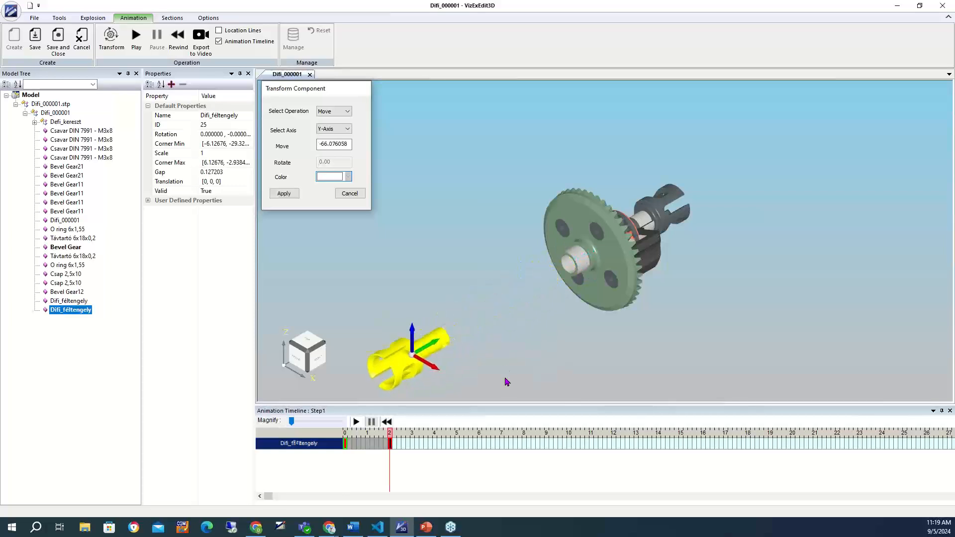
click(283, 194)
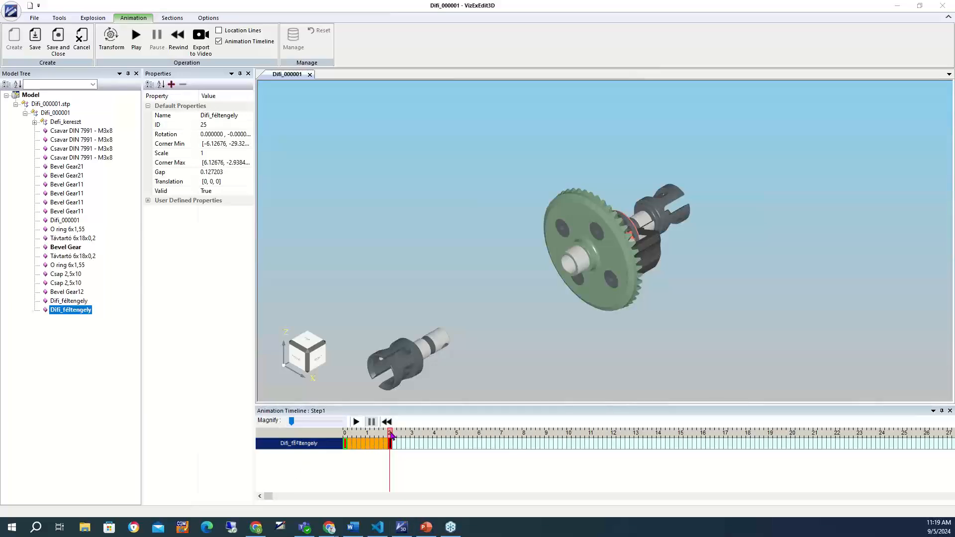
Step: Play the Step1 animation from time 0, and save and close it
drag(390, 435, 345, 436)
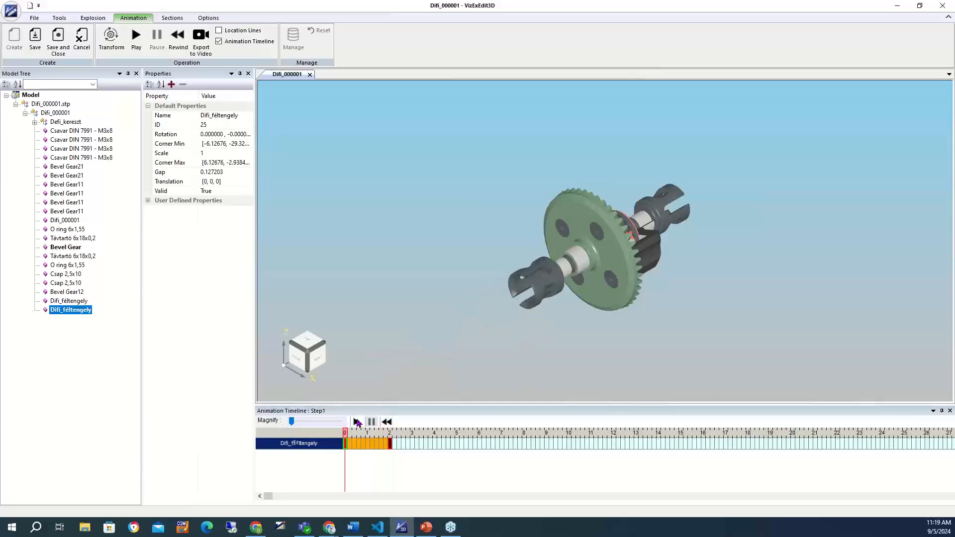
click(357, 422)
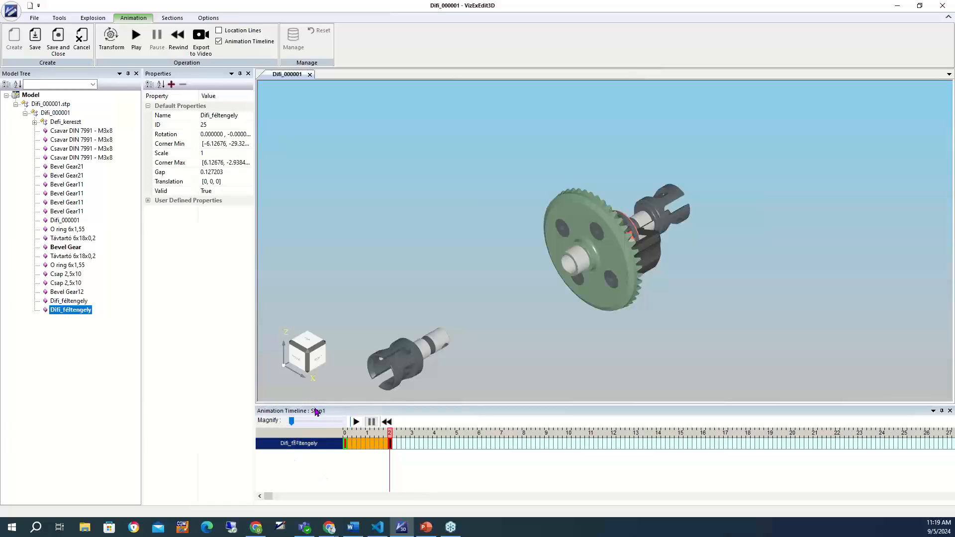
click(58, 36)
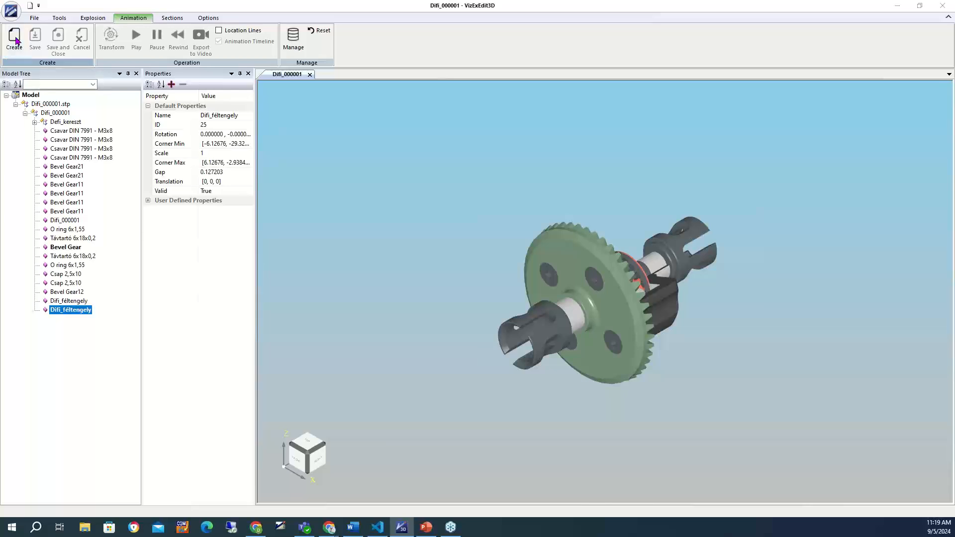
Step: Create a second animation named Step2, added at the end after Step1
click(15, 37)
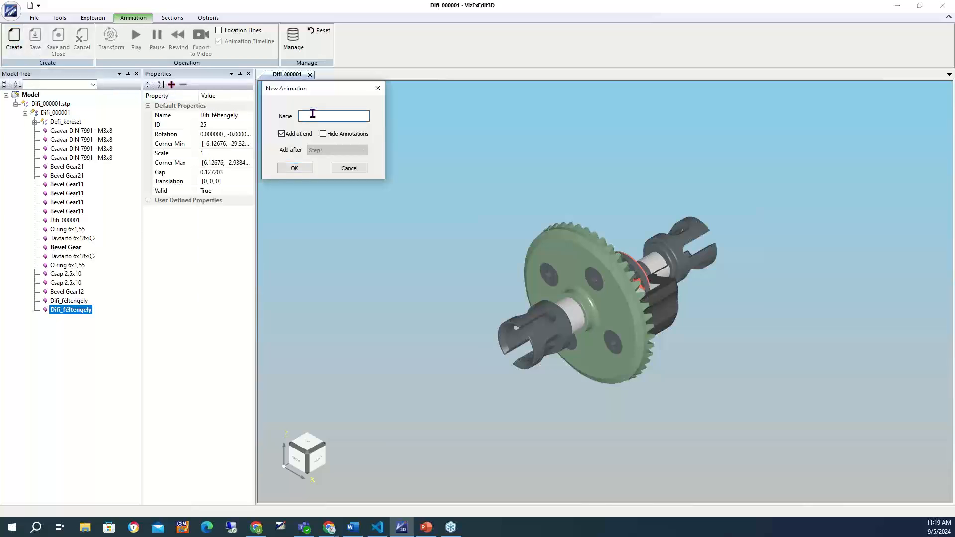
text(Step2)
click(295, 168)
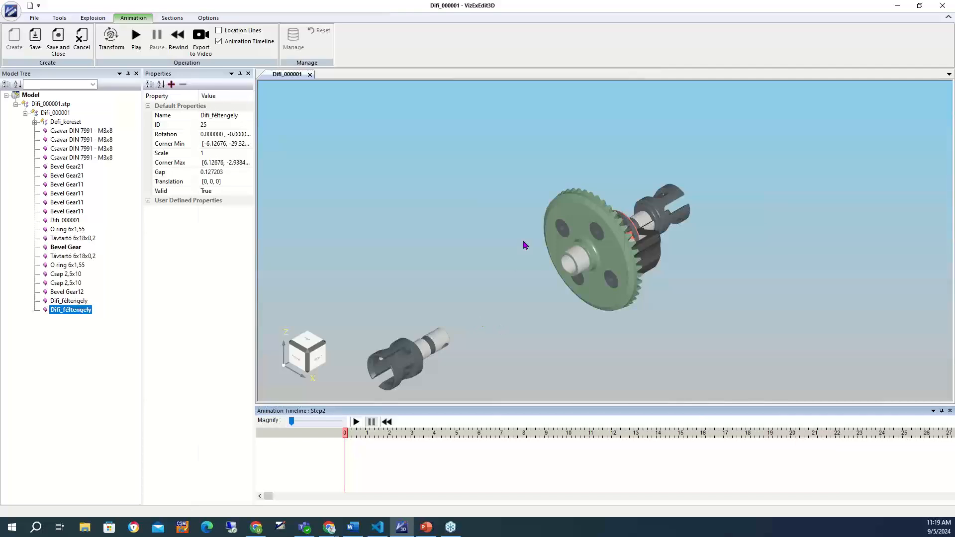
Step: Move the four Csavar DIN 7991 - M3x8 screws out of the large gear about -43.05 along the Y-axis and apply the transform
click(570, 235)
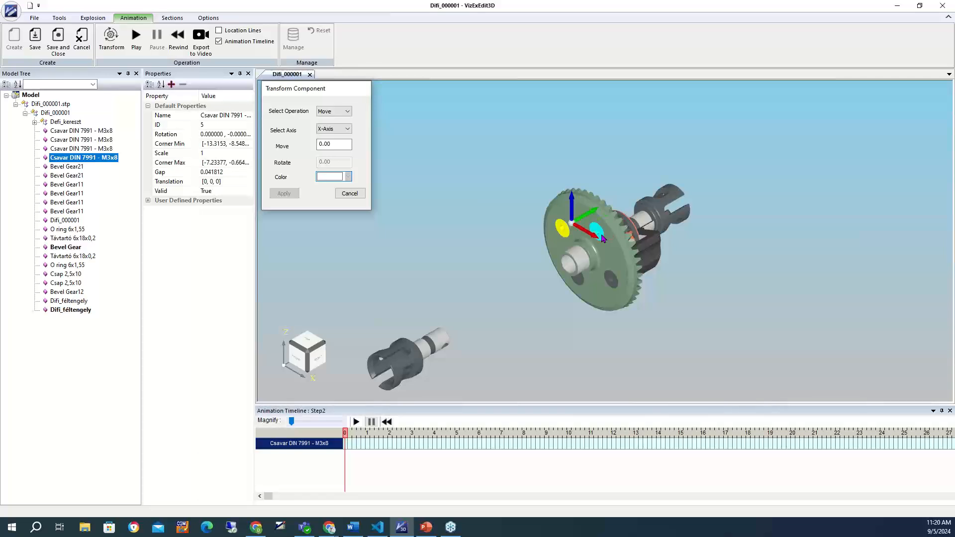
ctrl+click(601, 239)
ctrl+click(578, 278)
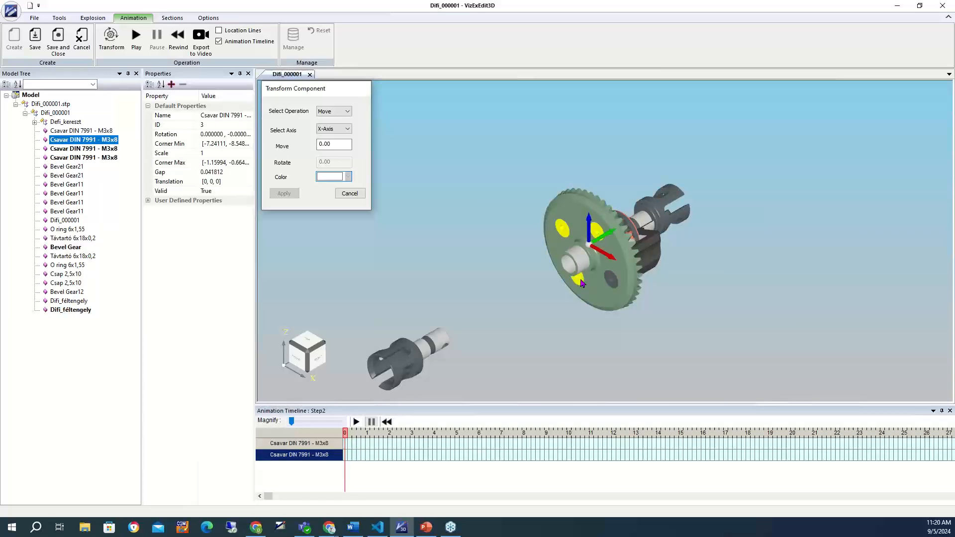
ctrl+click(615, 289)
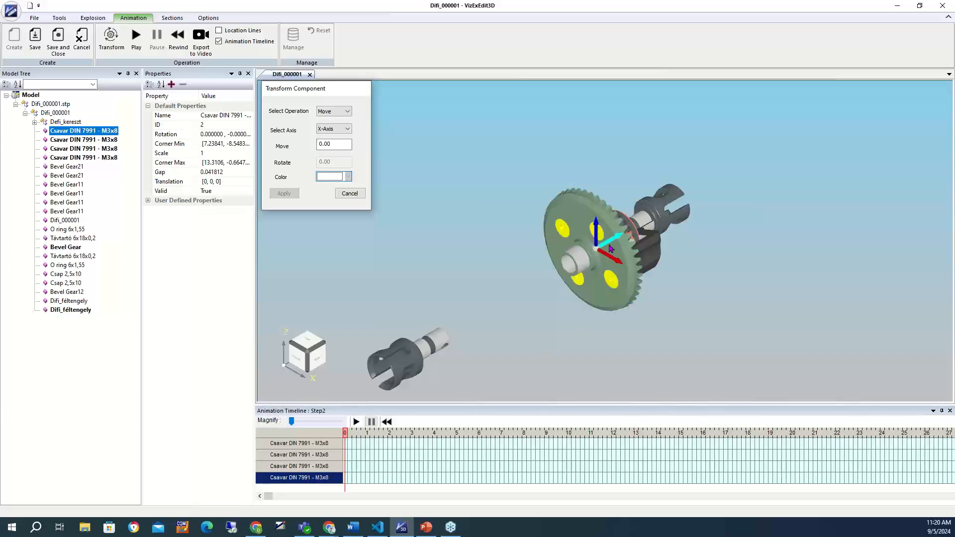
drag(614, 244, 513, 305)
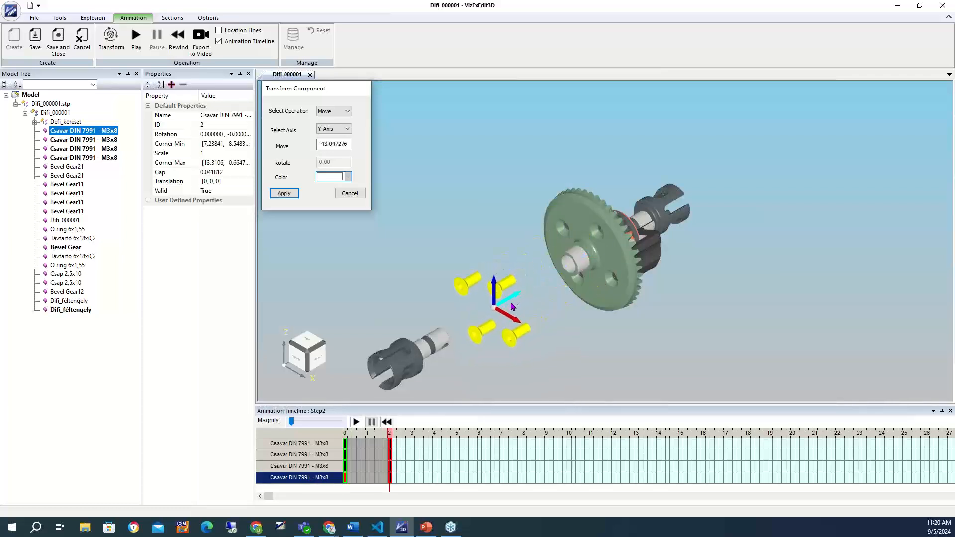
click(294, 193)
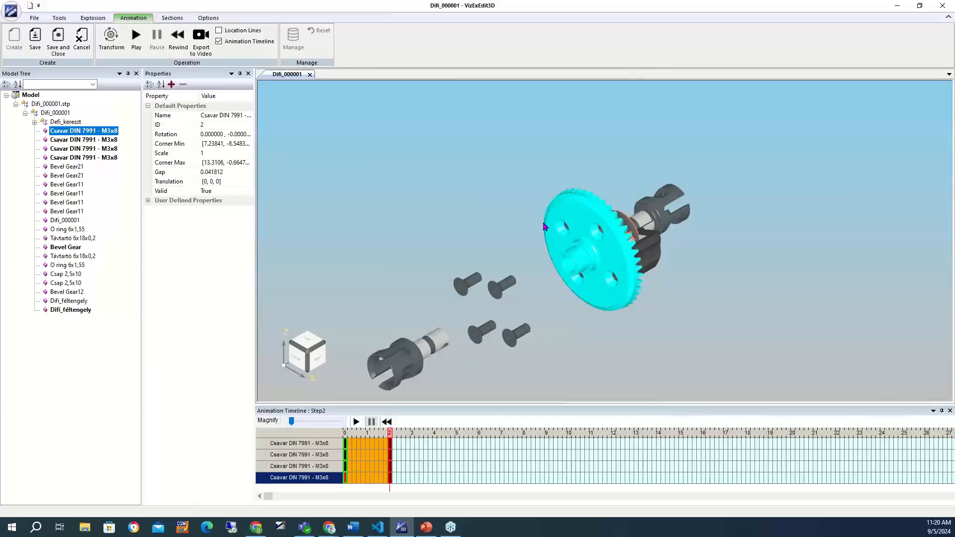
Step: Select the four moved-out M3x8 screws and apply a Fade operation to them after the movement
click(470, 286)
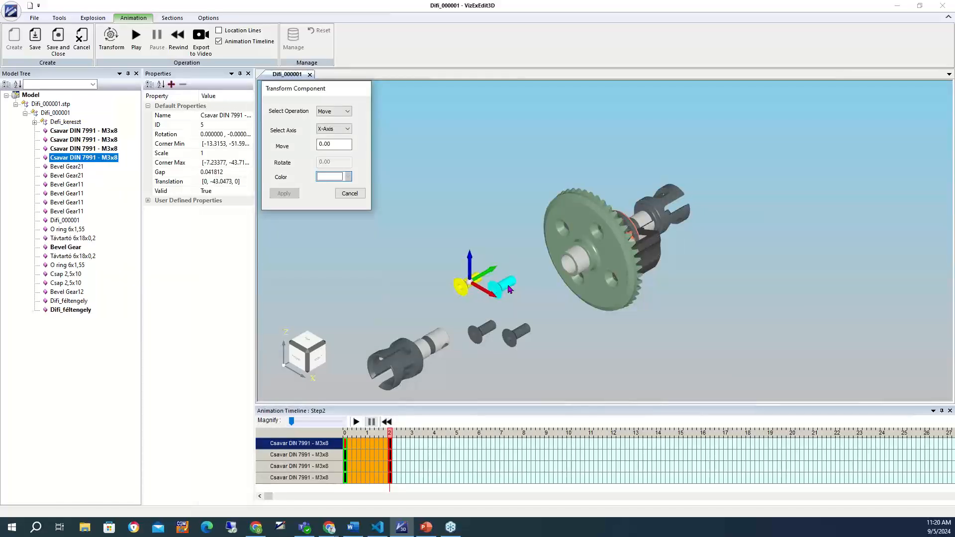
ctrl+click(508, 288)
ctrl+click(481, 332)
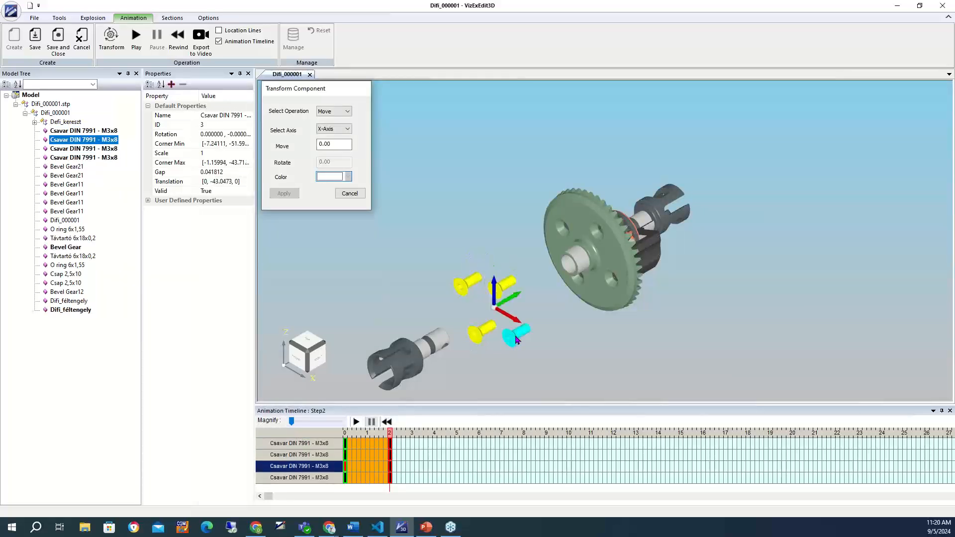
ctrl+click(516, 339)
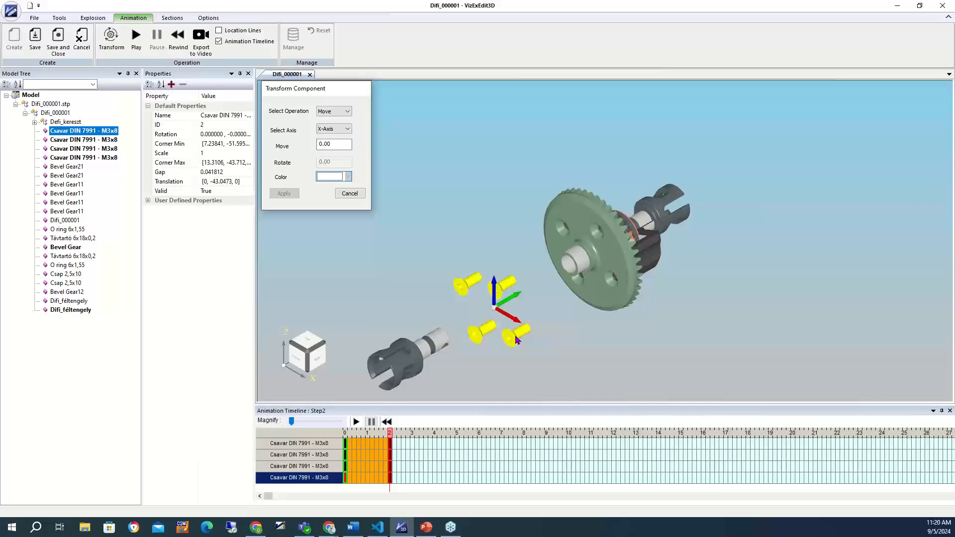
click(347, 112)
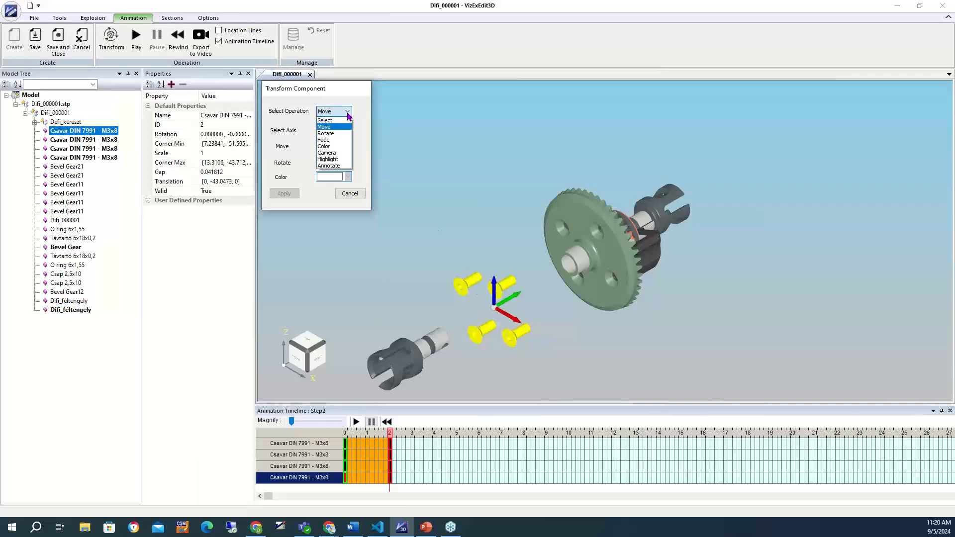
click(335, 140)
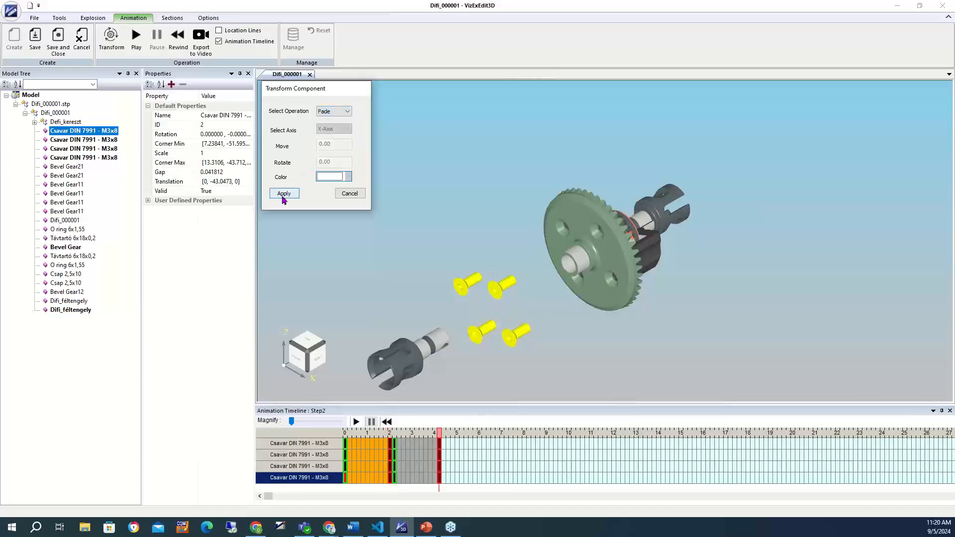
click(284, 194)
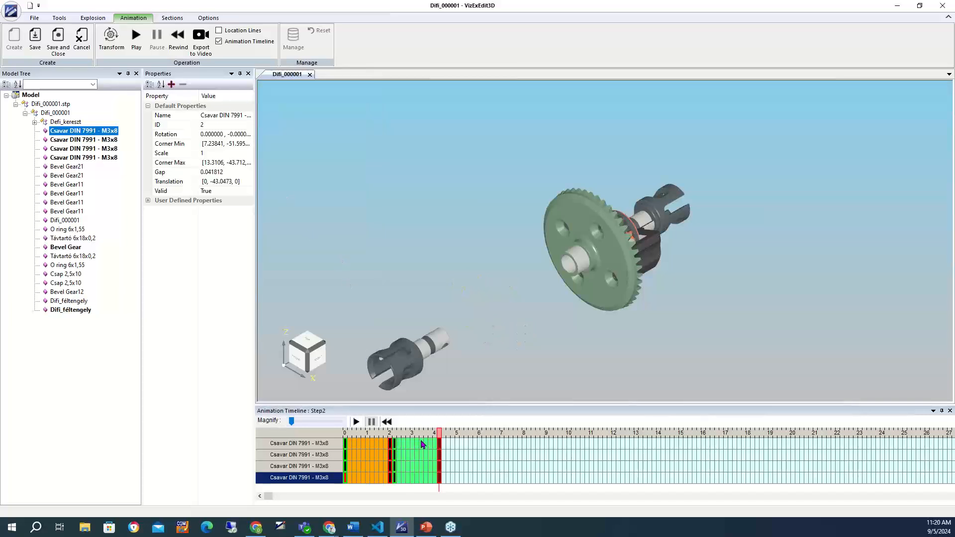
Step: Play the Step2 animation from the start of the timeline, and save and close it
drag(441, 435, 337, 423)
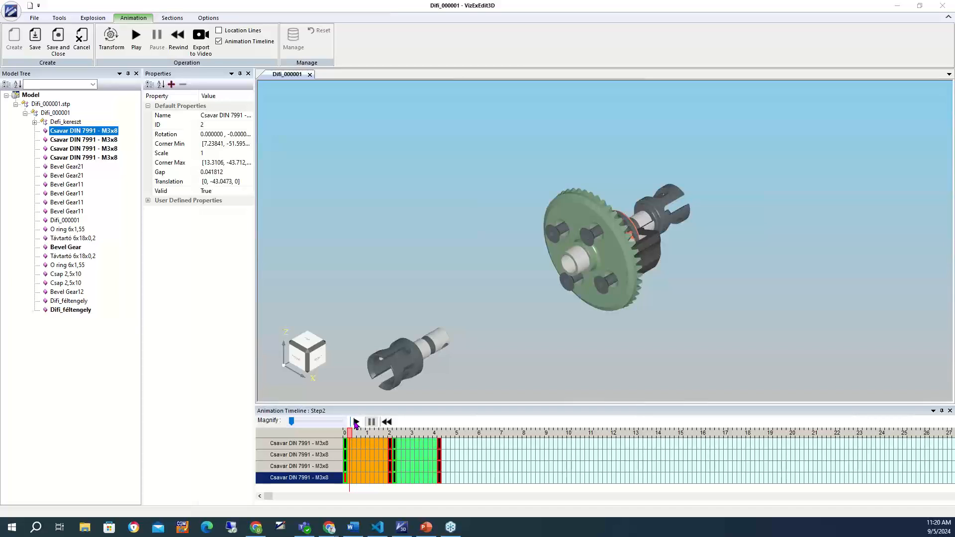
click(356, 422)
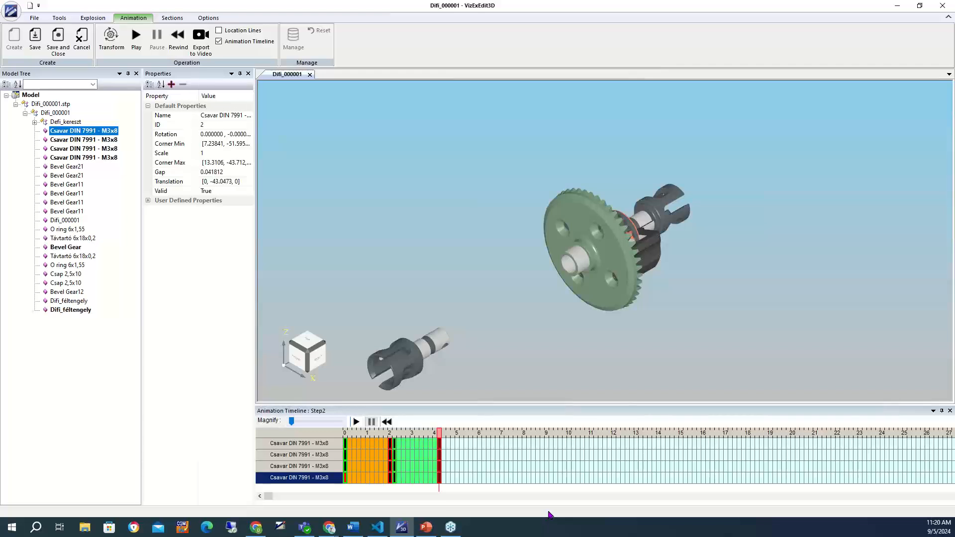
click(64, 43)
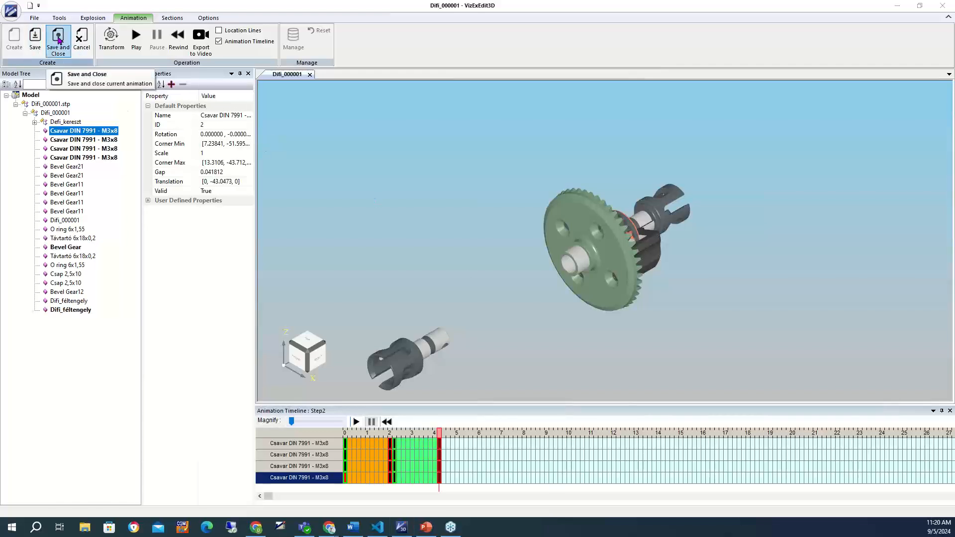
click(59, 40)
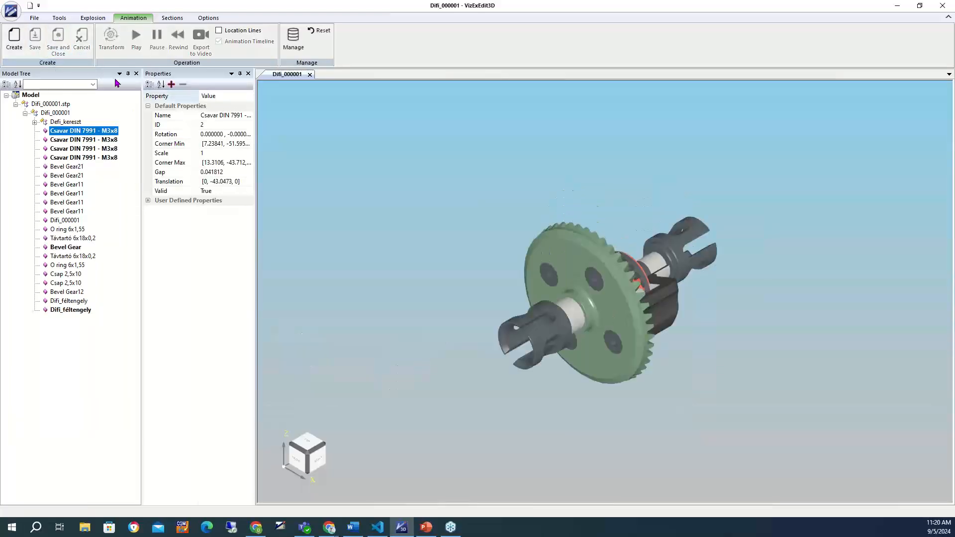
Step: Create a third animation named Step3, added at the end
click(12, 38)
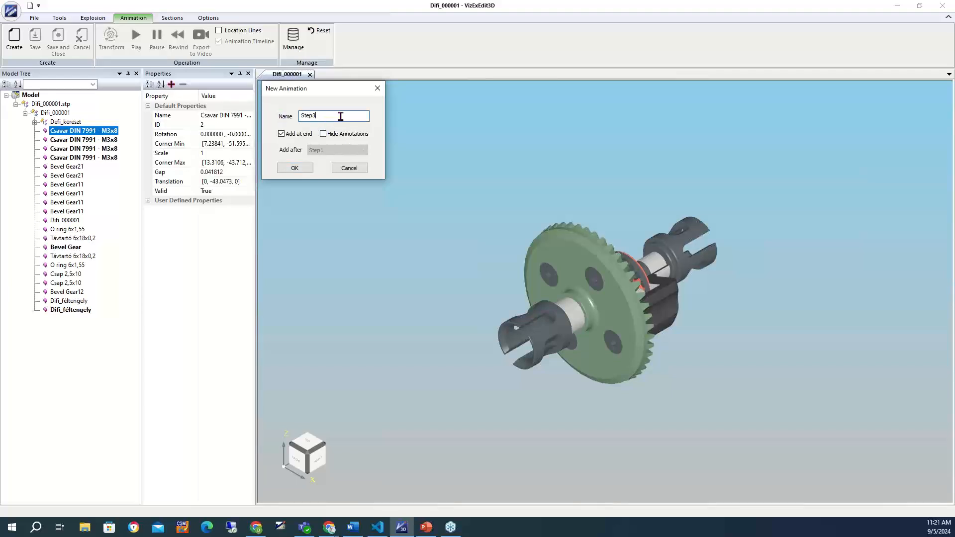
click(295, 168)
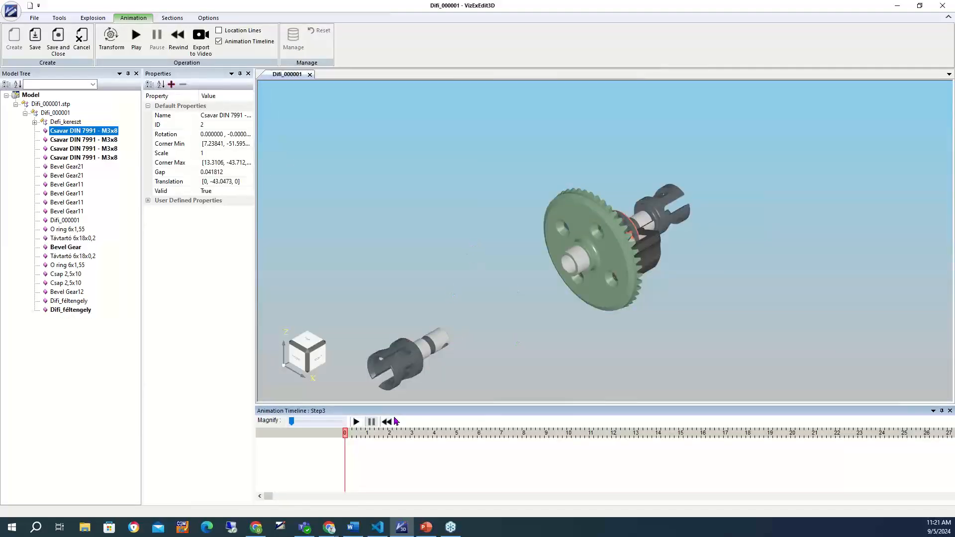
Step: Move the large Bevel Gear about -36.77 along the Y-axis, apply the transform, and save and close Step3
click(575, 220)
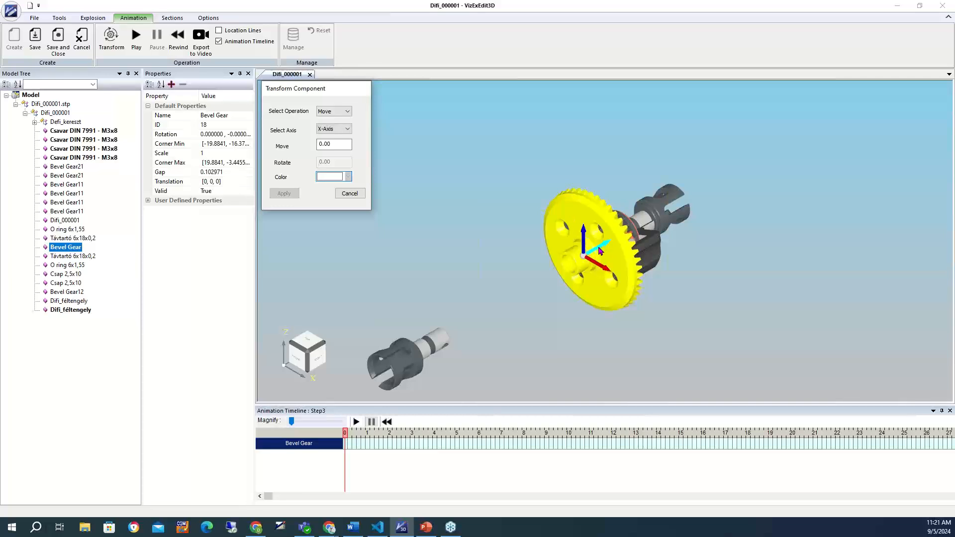
drag(571, 261, 484, 311)
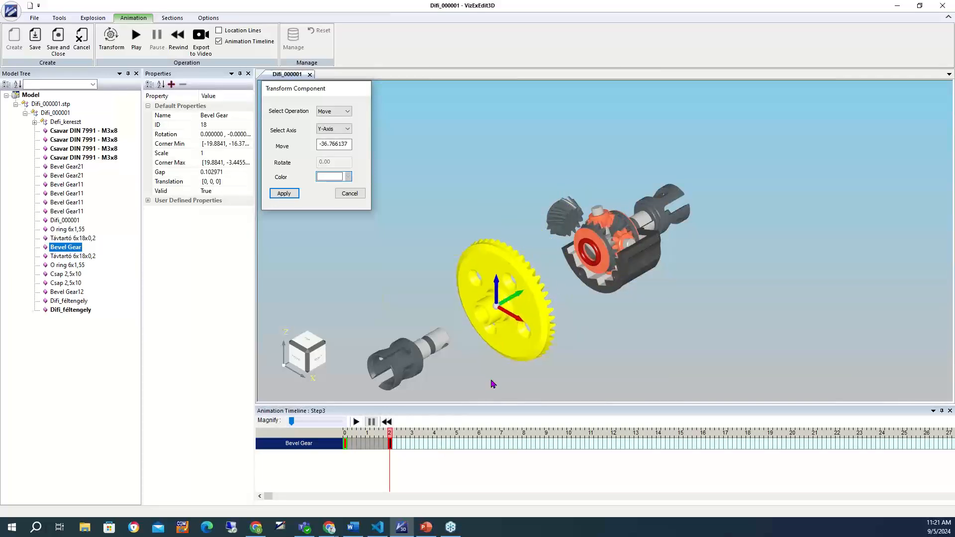
click(283, 194)
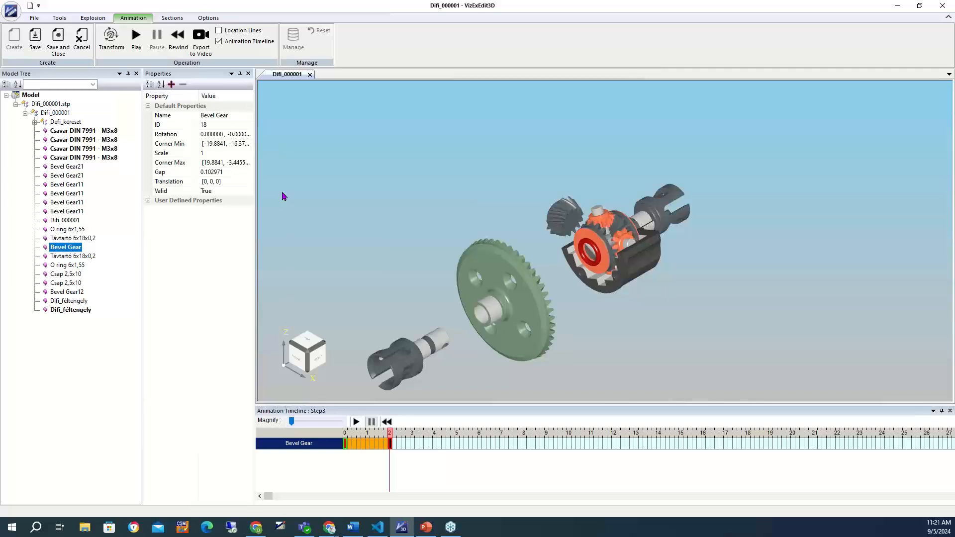
click(58, 40)
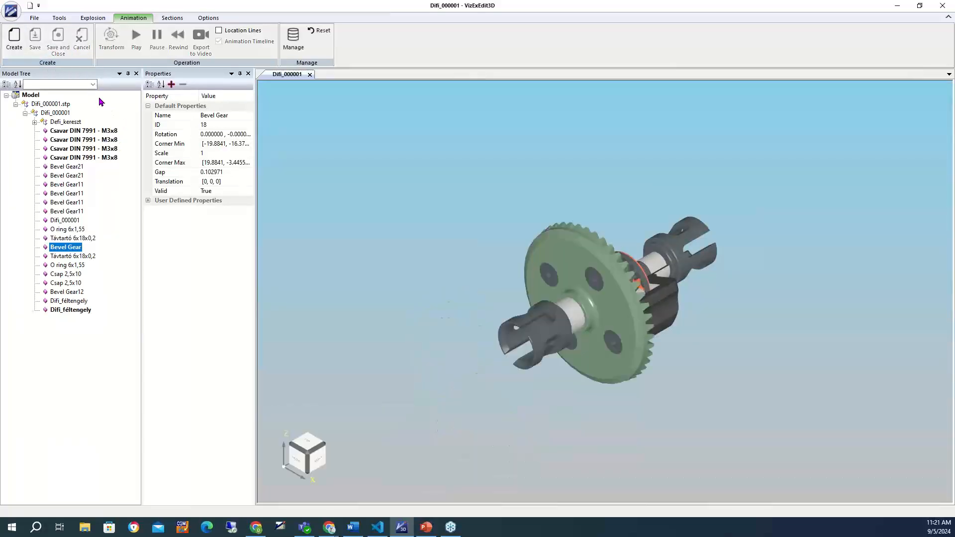
Step: Create a fourth animation named Step4, added at the end
click(14, 40)
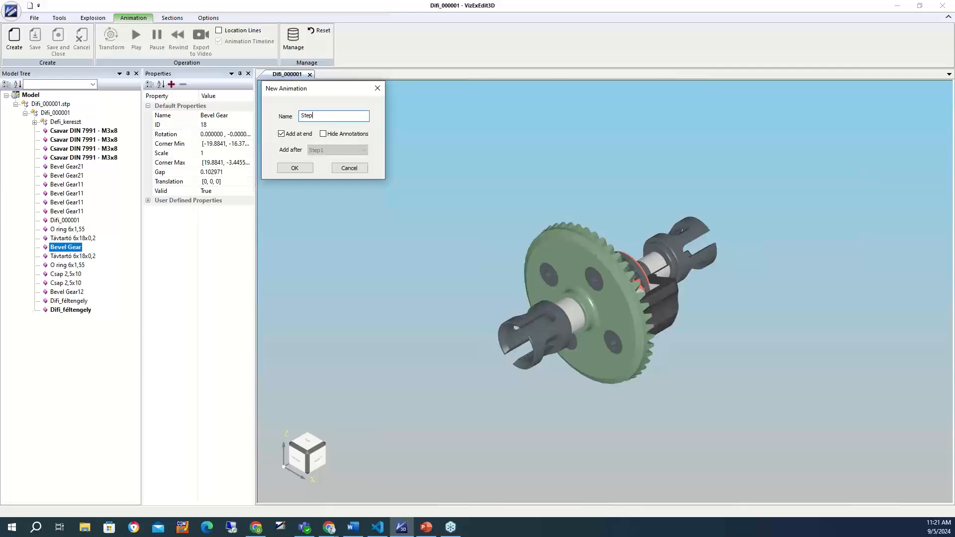
text(Step4)
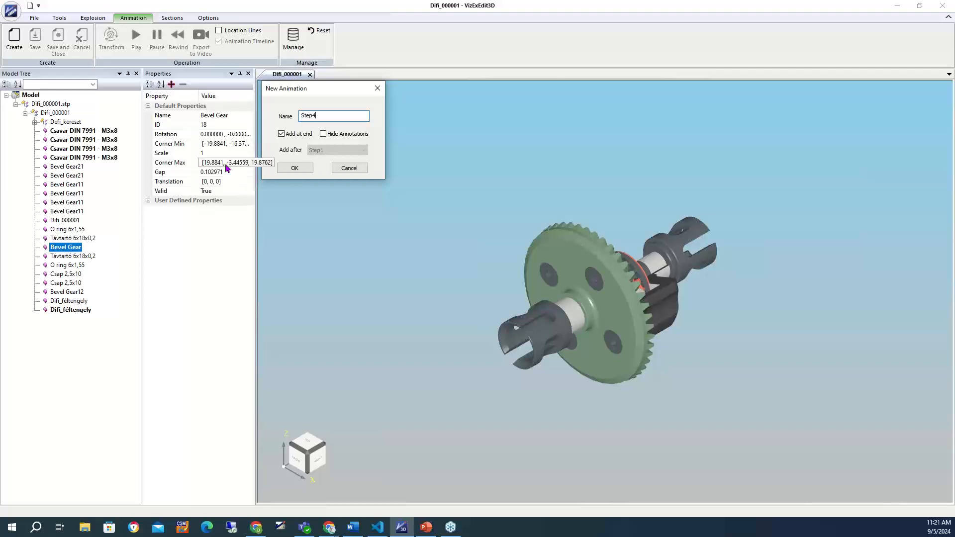
click(286, 169)
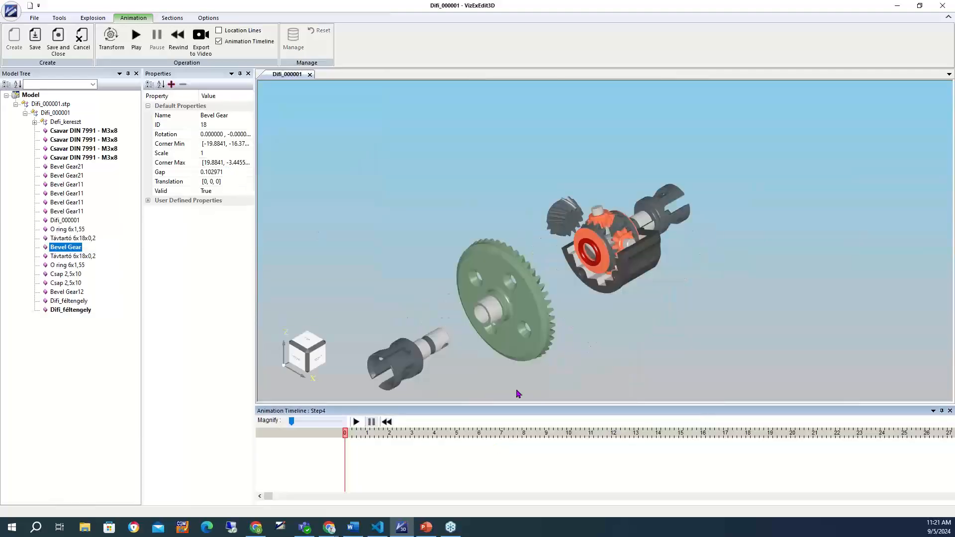
Step: Add a 180° anti-clockwise Camera rotation about the Z-axis through the center to Step4, and save and close the animation
click(112, 43)
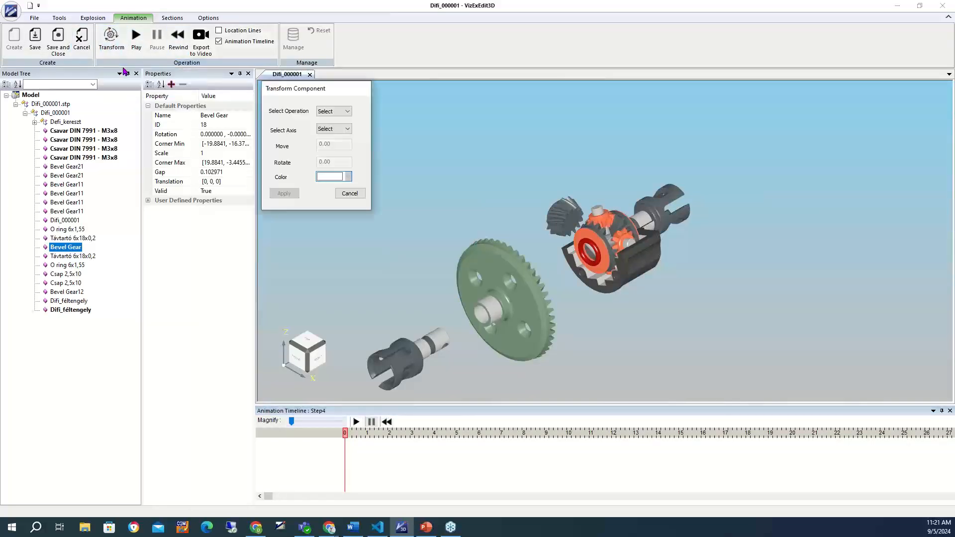
click(348, 113)
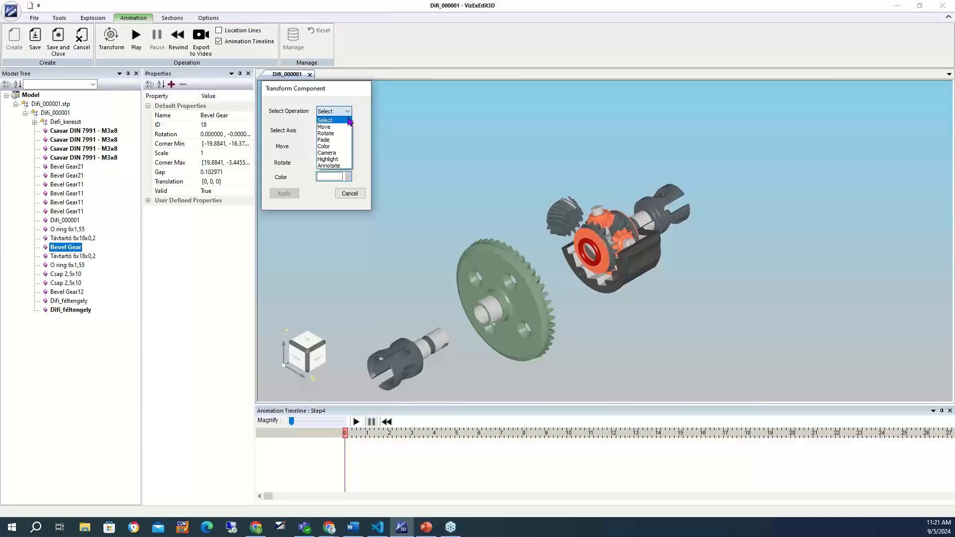
click(340, 156)
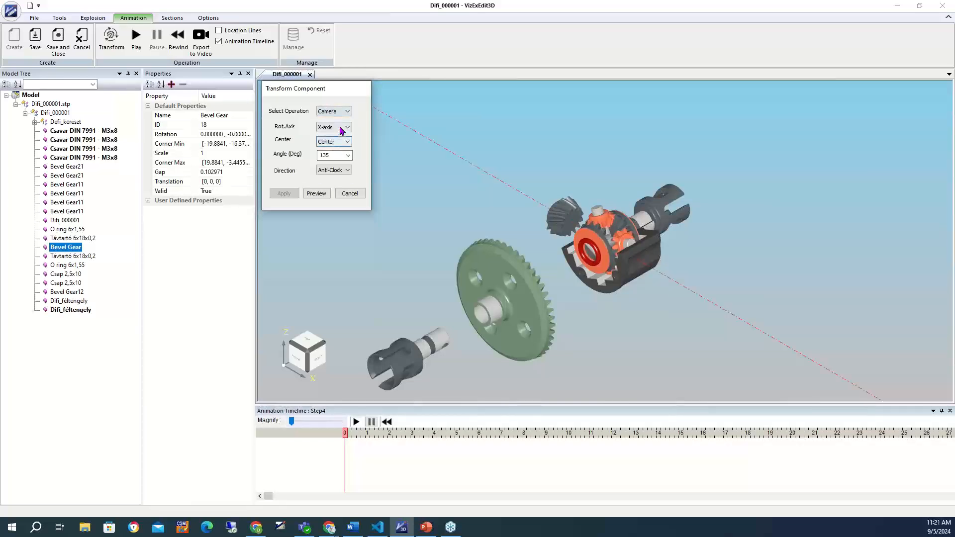
click(341, 128)
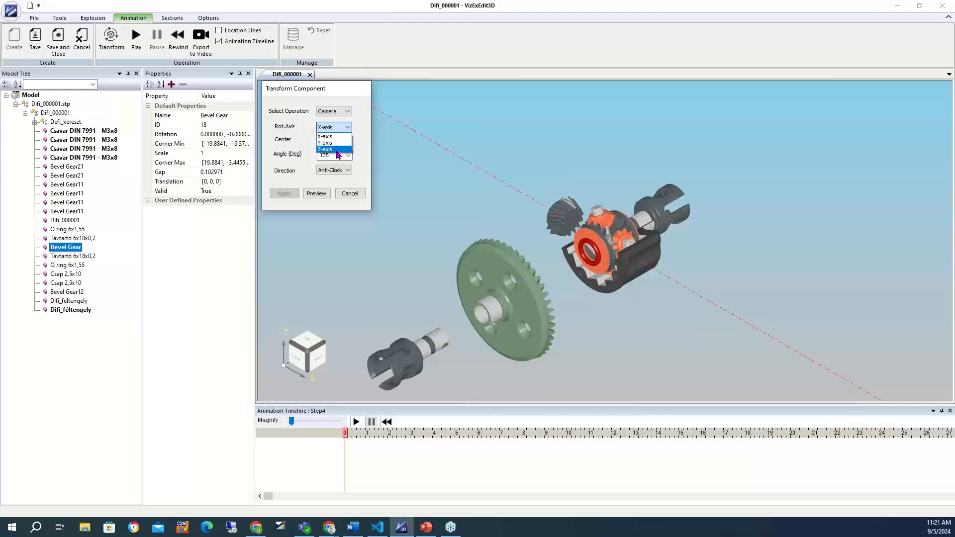
click(336, 149)
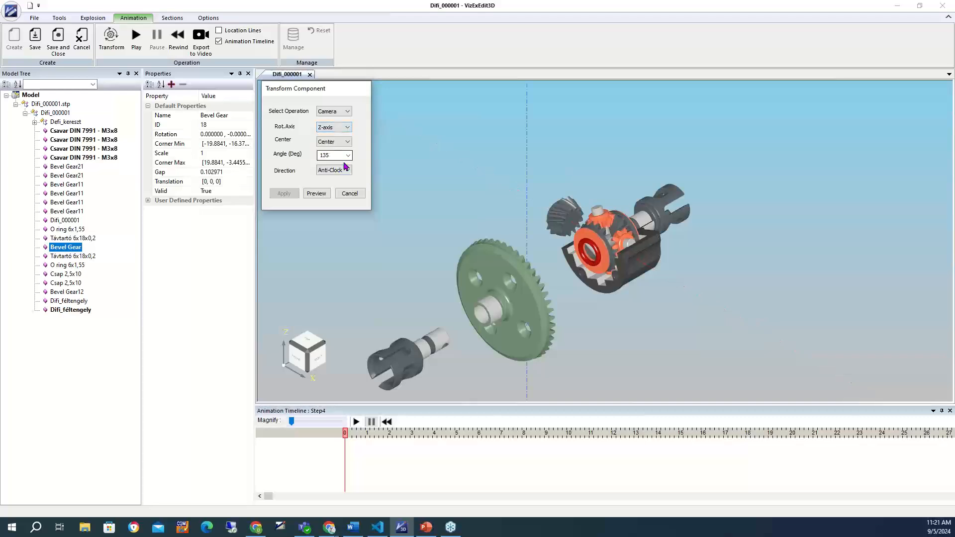
click(349, 155)
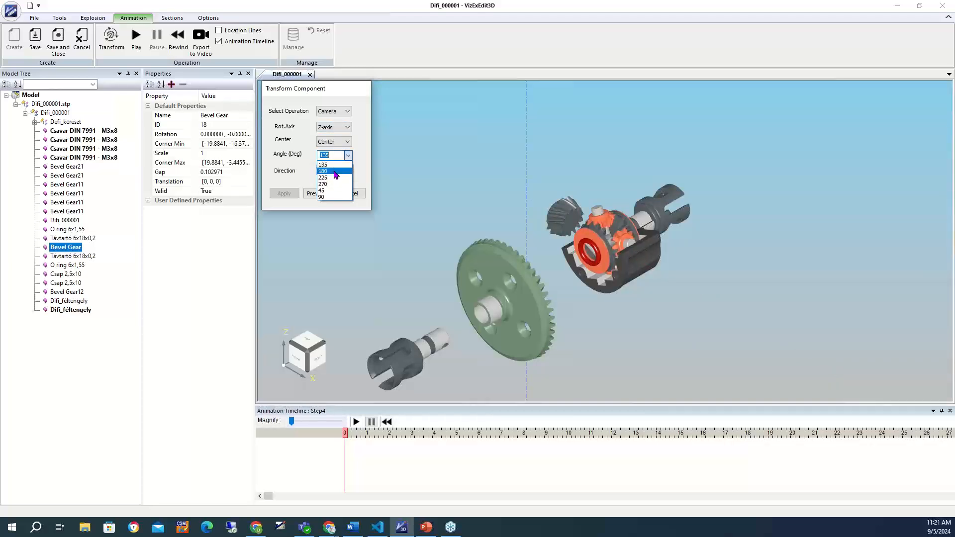
click(335, 172)
click(321, 194)
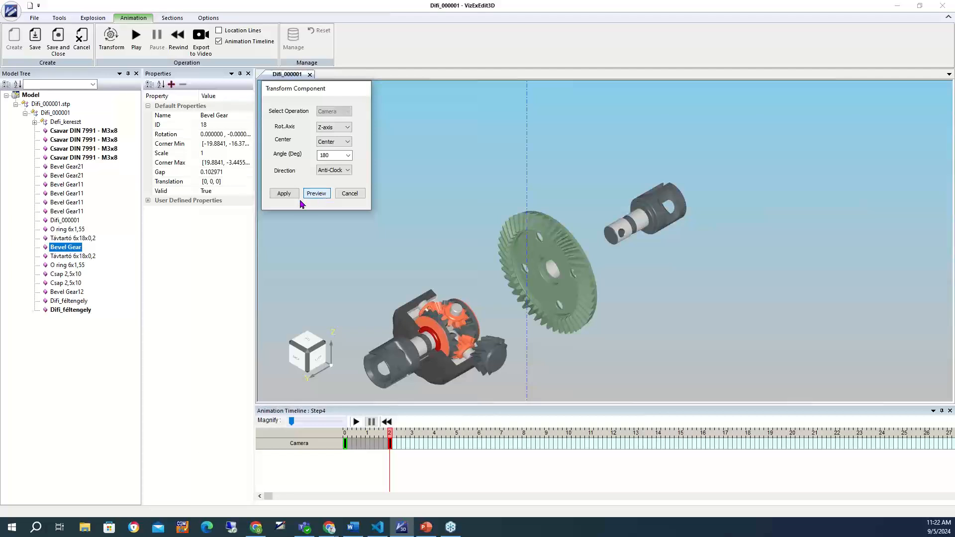
click(282, 195)
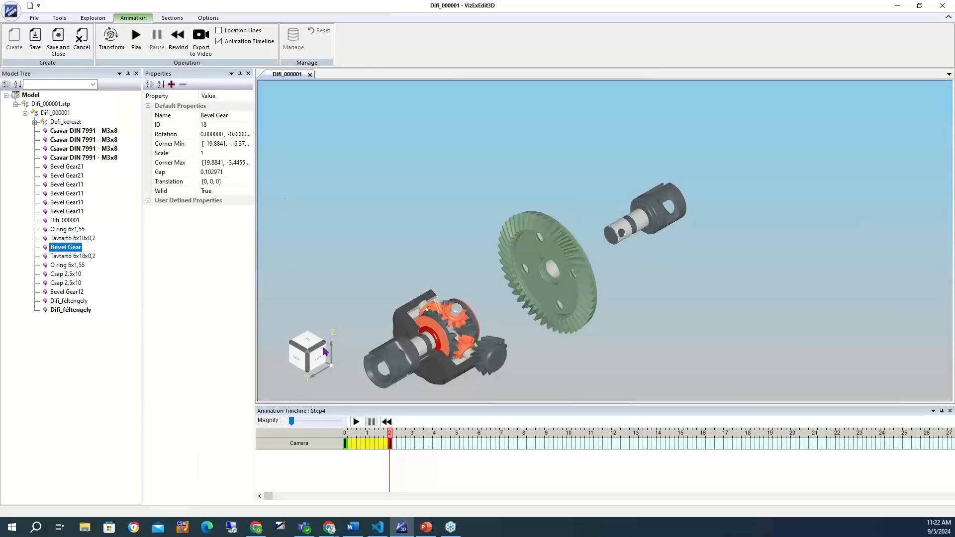
drag(392, 434, 346, 434)
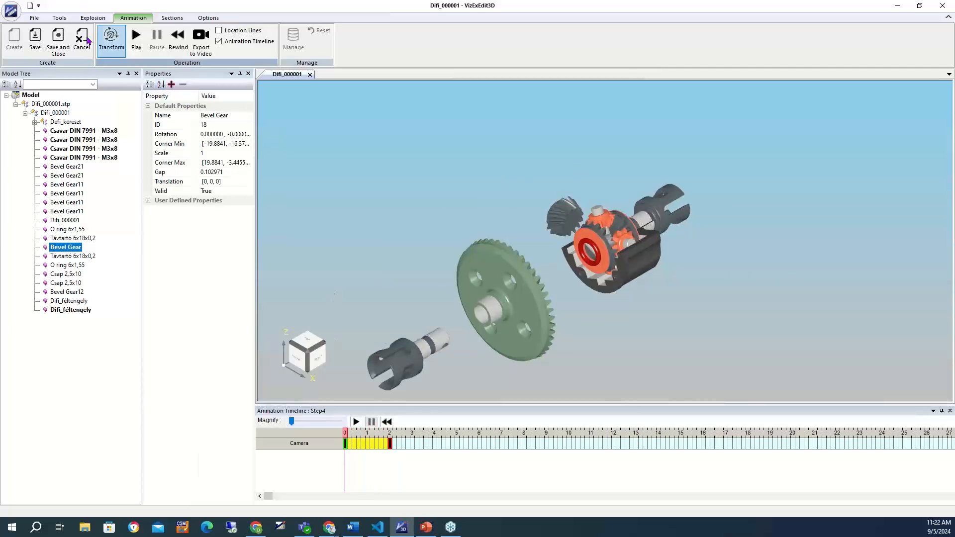
click(67, 41)
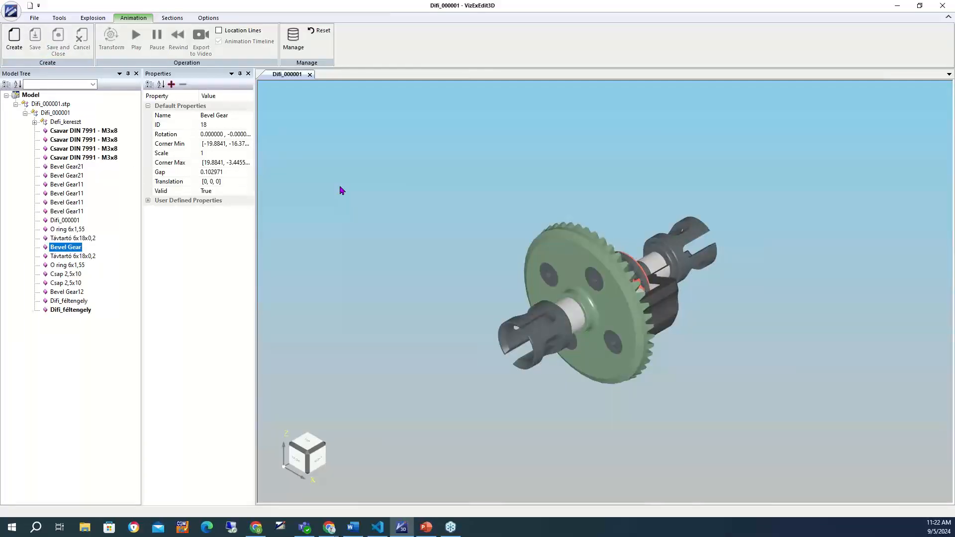
Step: Open the animation manager and play all the animations, Step1 through Step4, in sequence
click(294, 38)
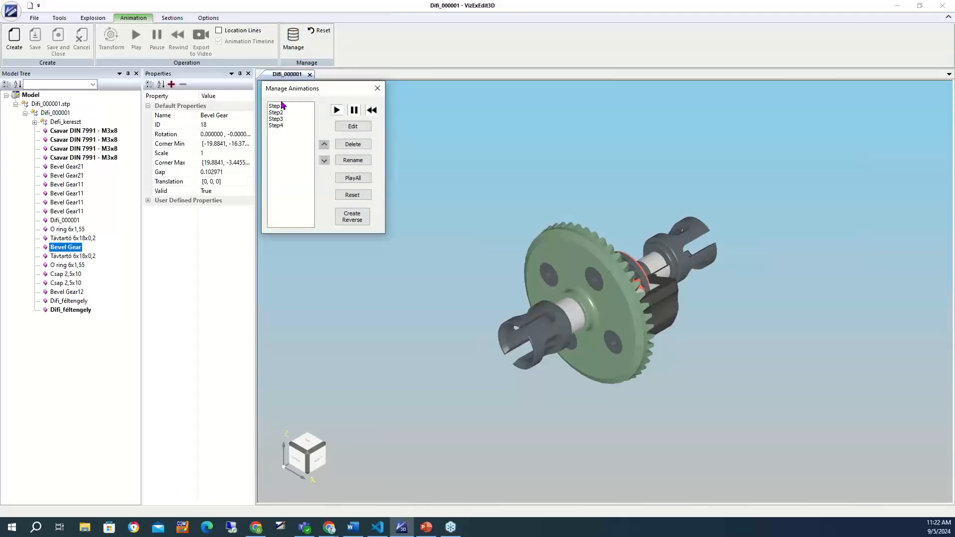
click(354, 179)
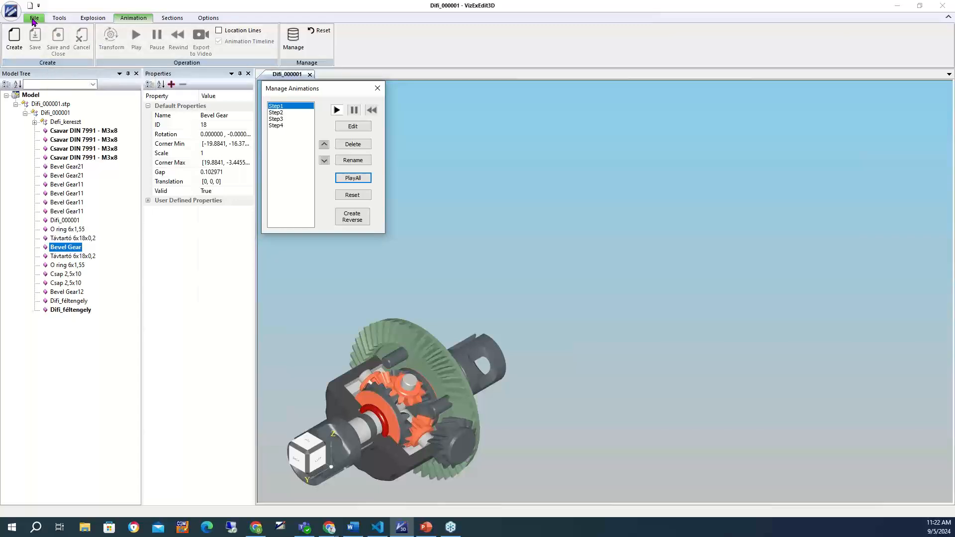
Step: Export the complete model with animations and no compression as animanew.glb in the 0001WebinarDemo folder, replacing the existing file
click(34, 18)
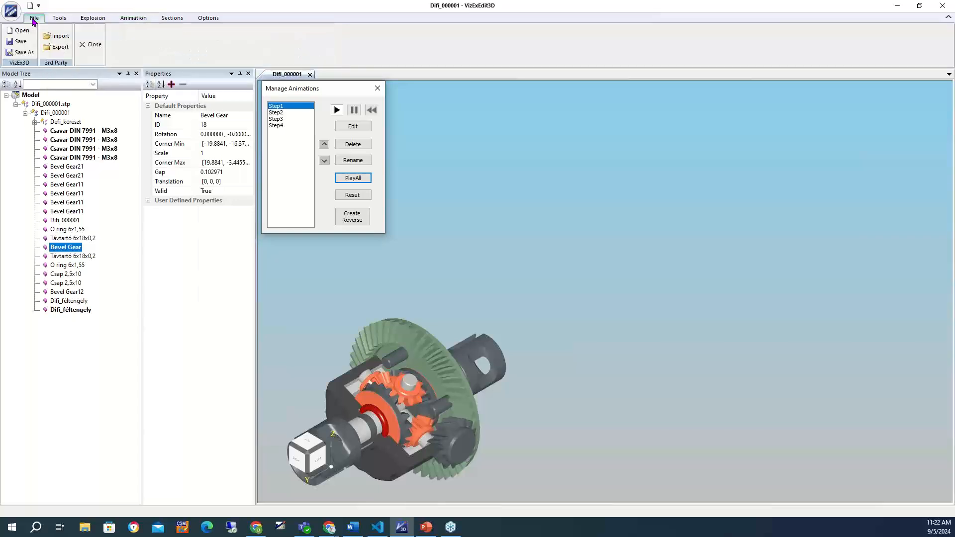
click(58, 48)
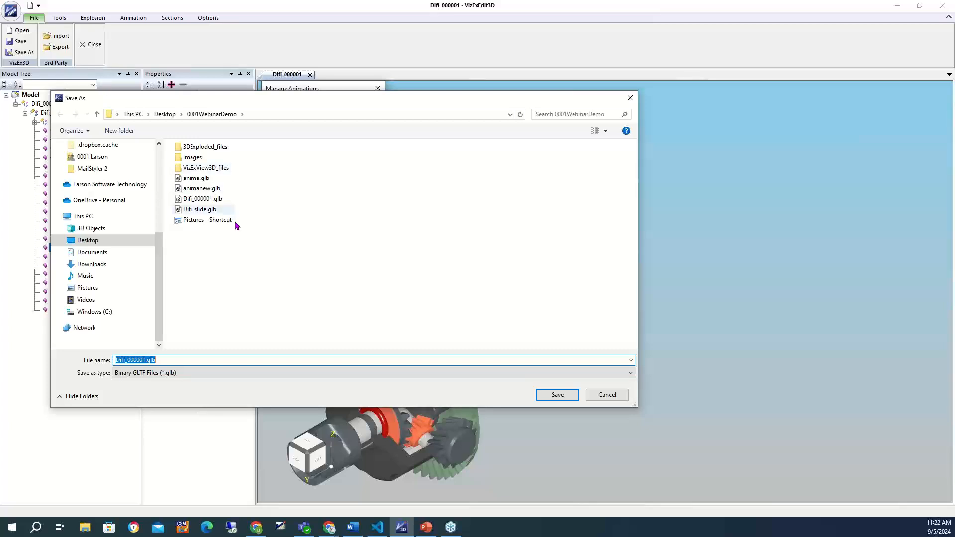
click(200, 189)
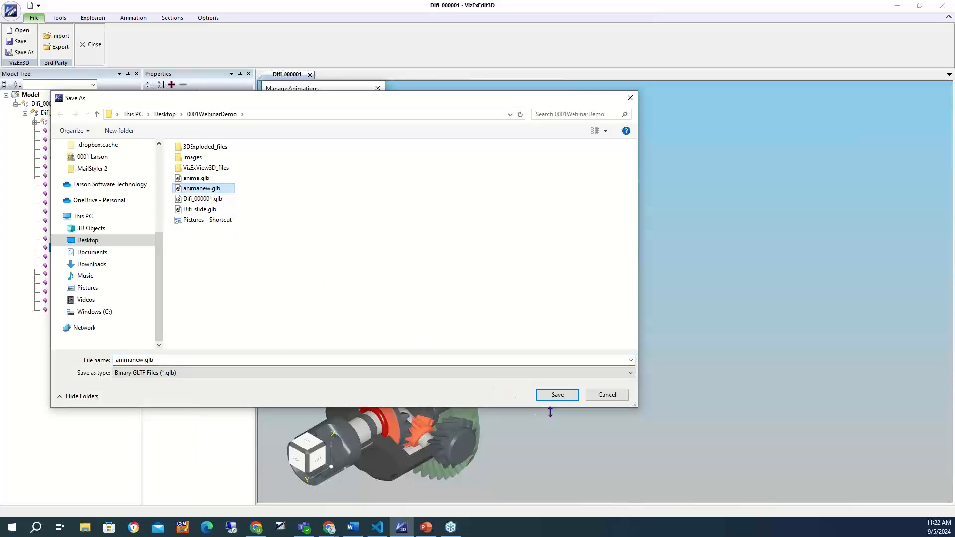
click(557, 395)
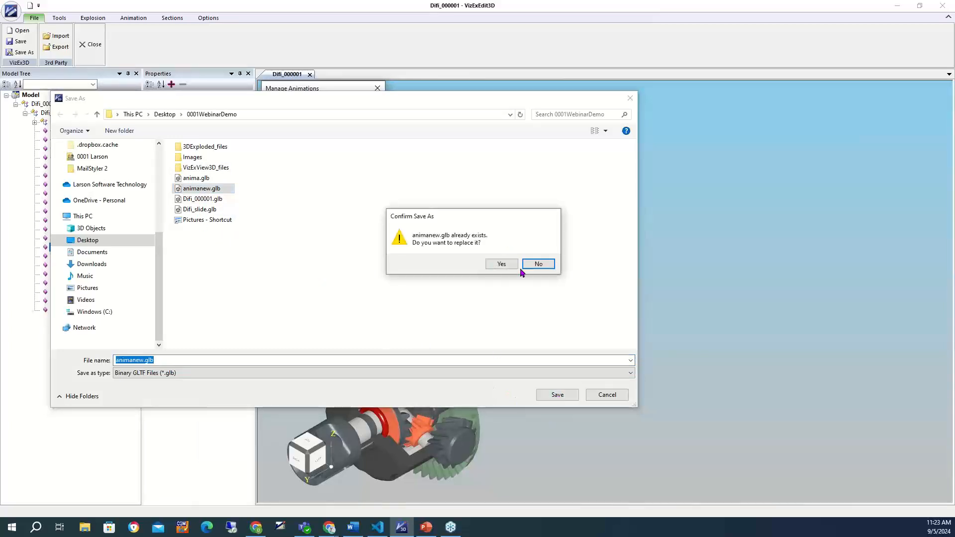
click(502, 264)
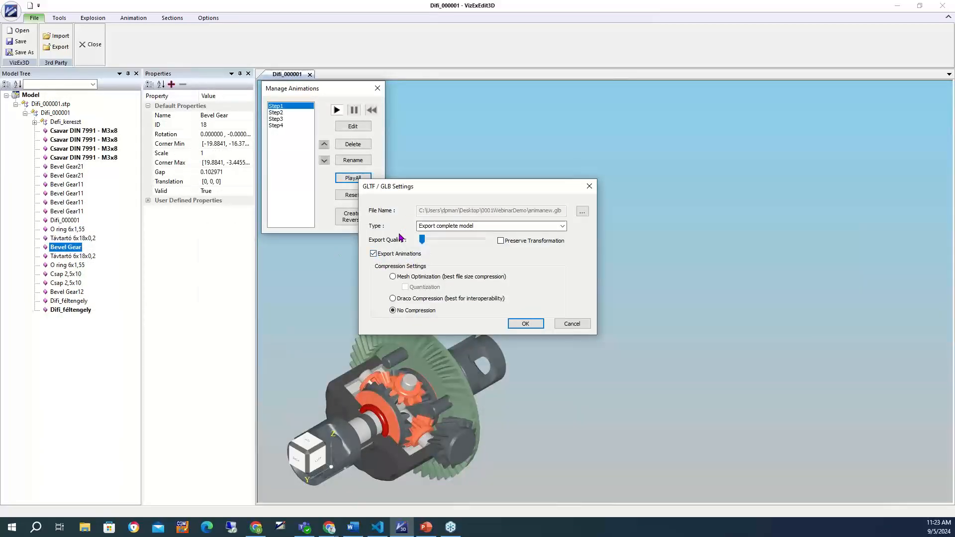
click(525, 324)
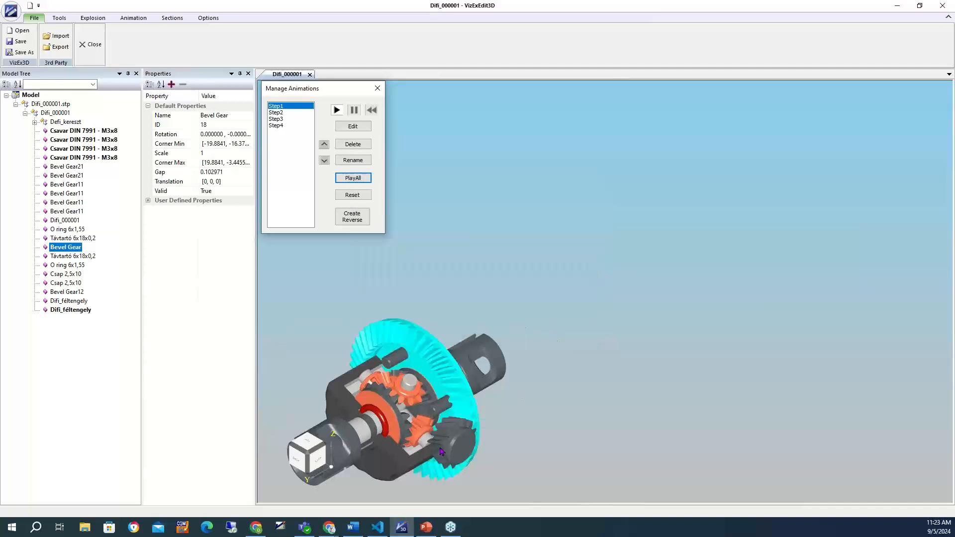
Step: Switch to the VizExView3D page in Chrome, reload it, dismiss the notice and open animanew.glb from the 0001WebinarDemo folder
mouse_move(330, 529)
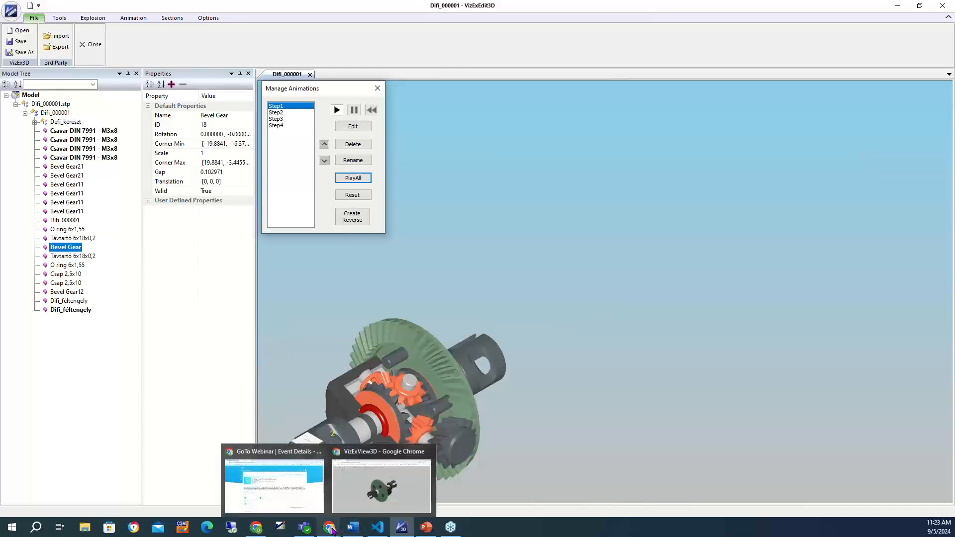
click(379, 456)
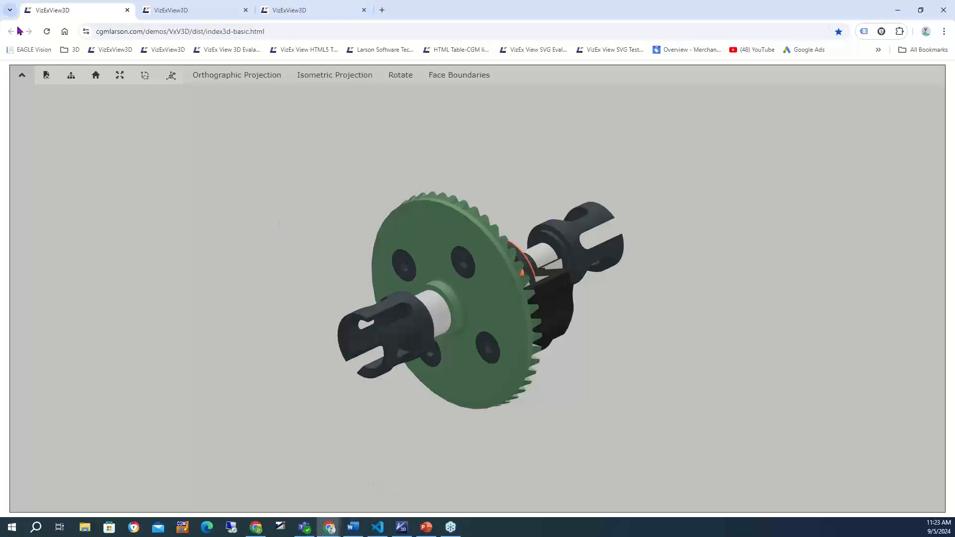
click(47, 31)
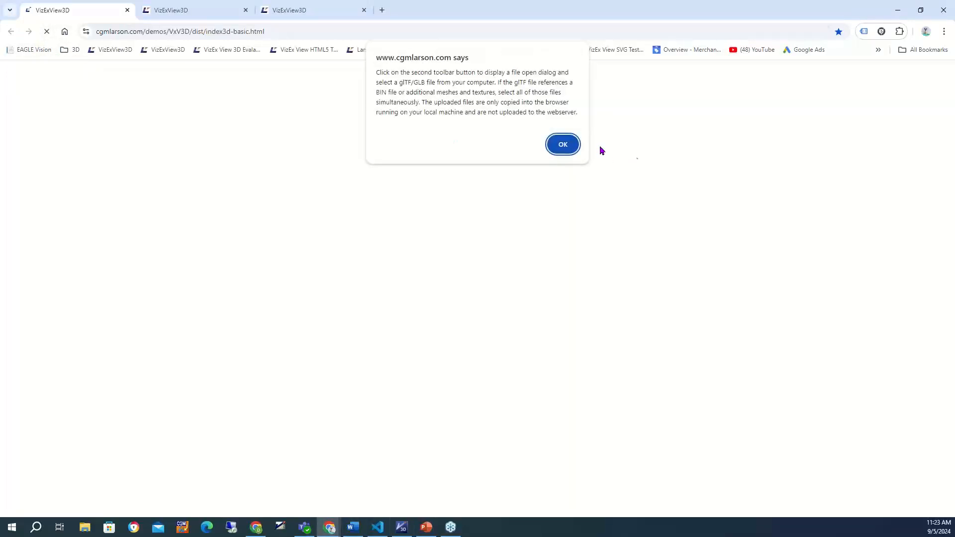
click(562, 144)
click(47, 79)
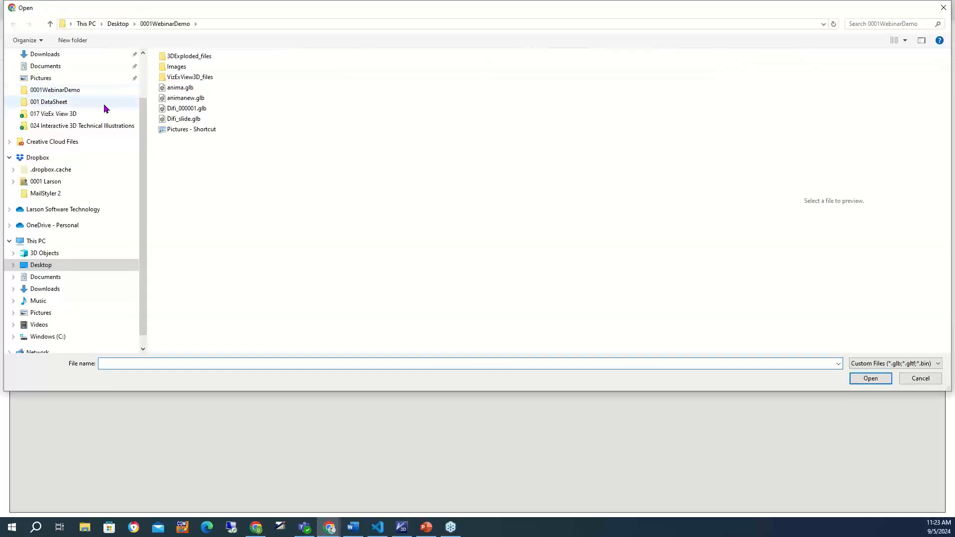
click(195, 98)
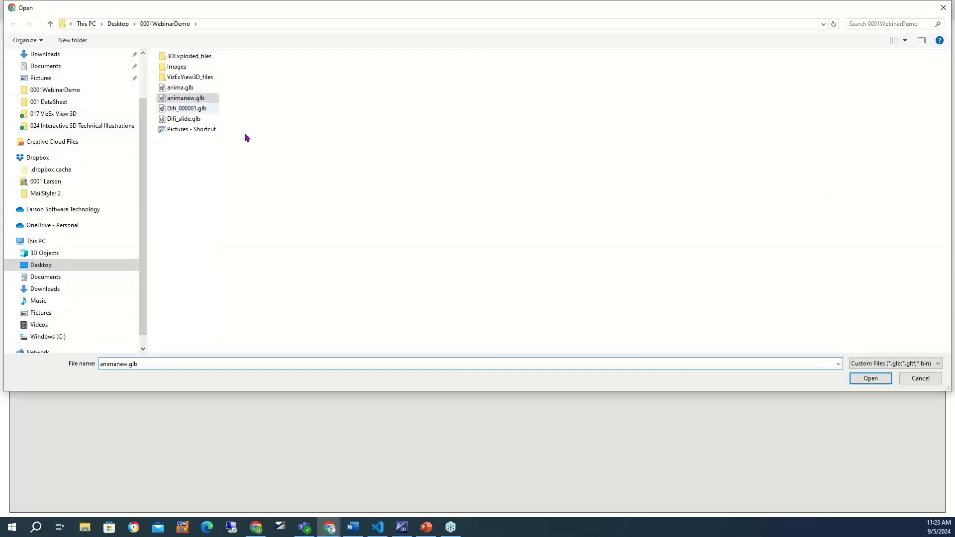
click(865, 381)
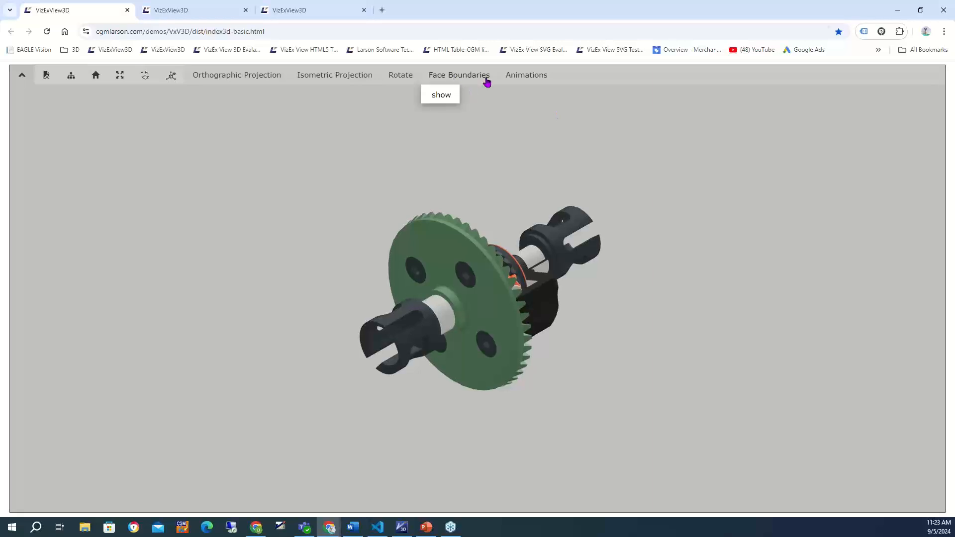
Step: Play the Step1, Step2, Step3 and Step4 animations one after another in the web viewer
mouse_move(528, 81)
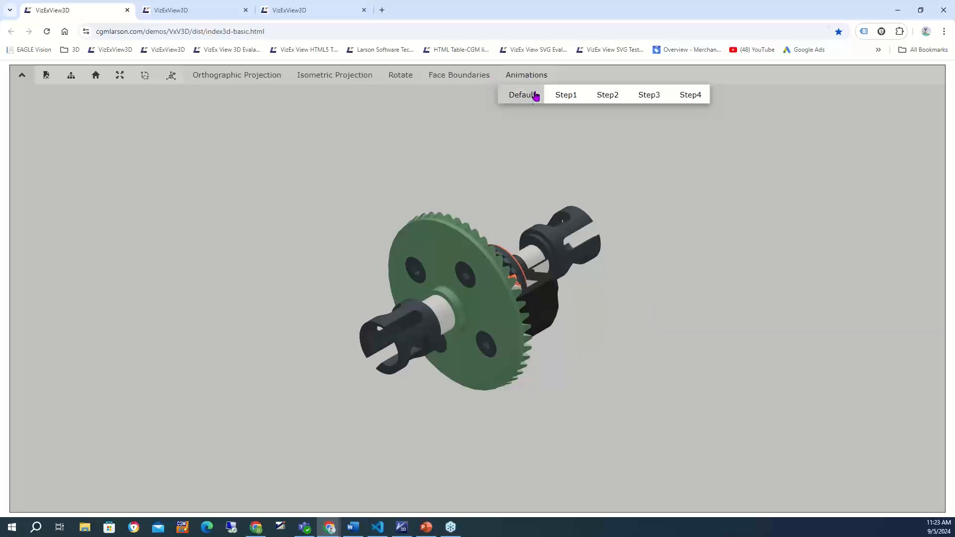
click(567, 96)
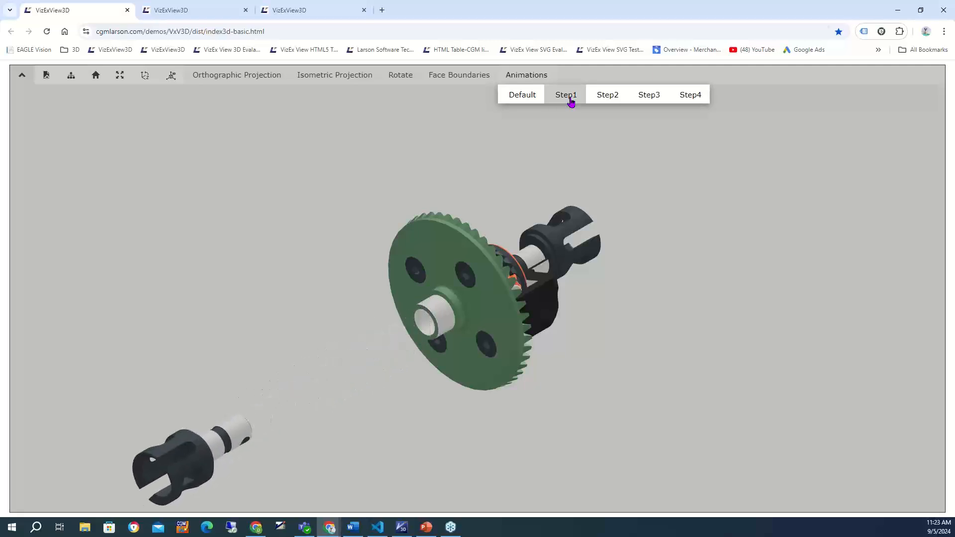
click(607, 98)
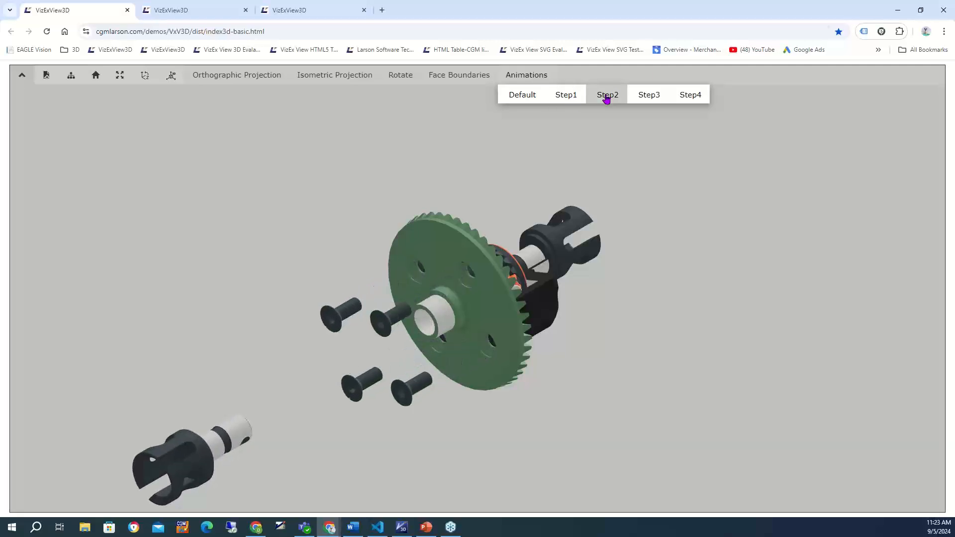
click(656, 98)
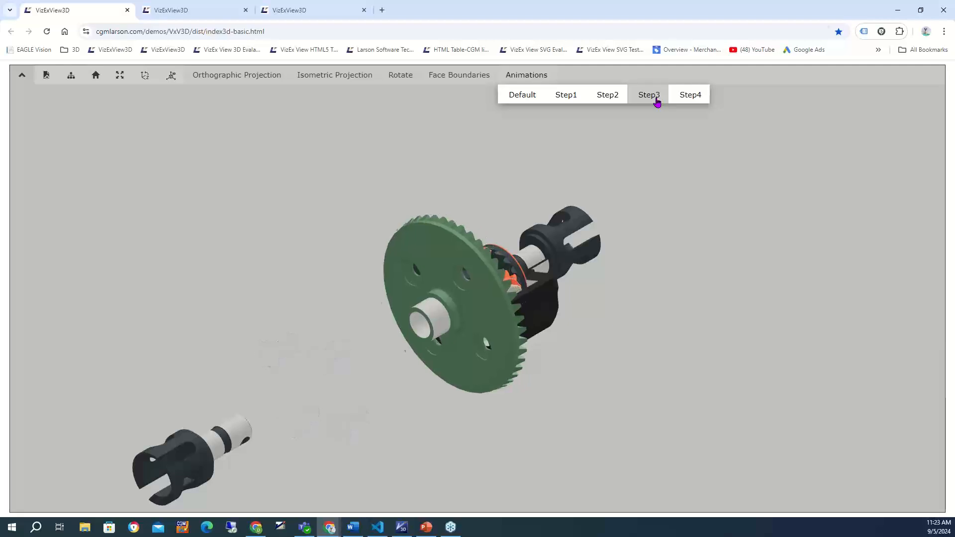
click(692, 97)
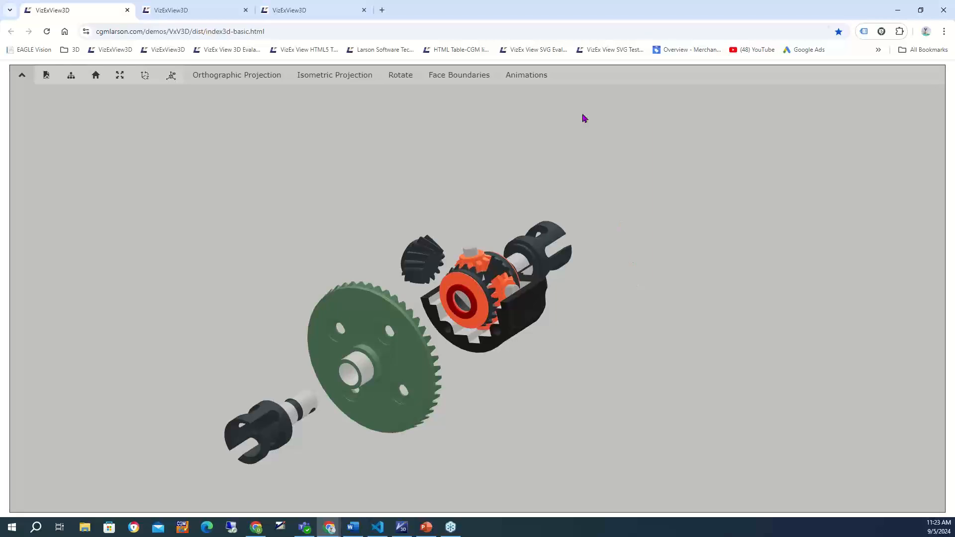
mouse_move(536, 85)
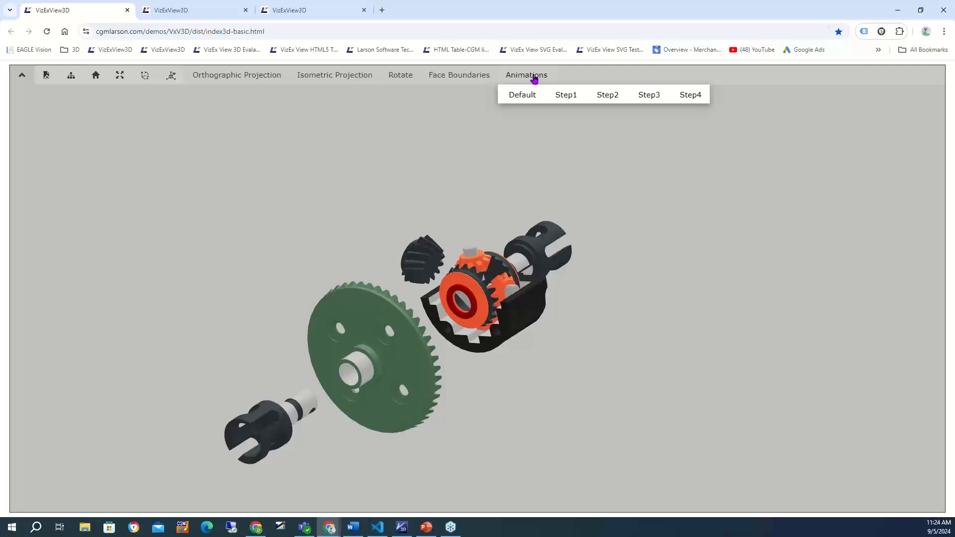
Step: Switch to the PowerPoint slide show and advance to the Integrating 3D Technical Illustrations overview slide
click(430, 534)
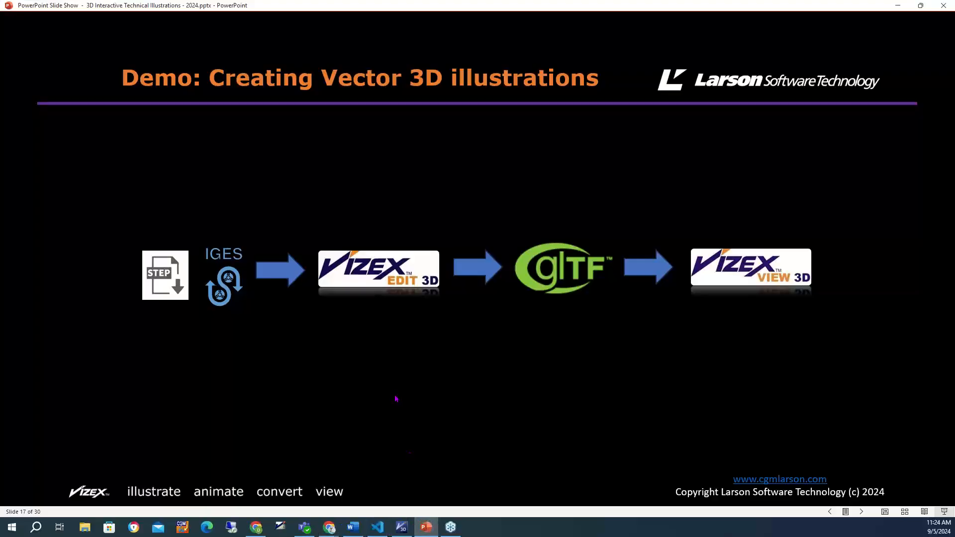
click(397, 399)
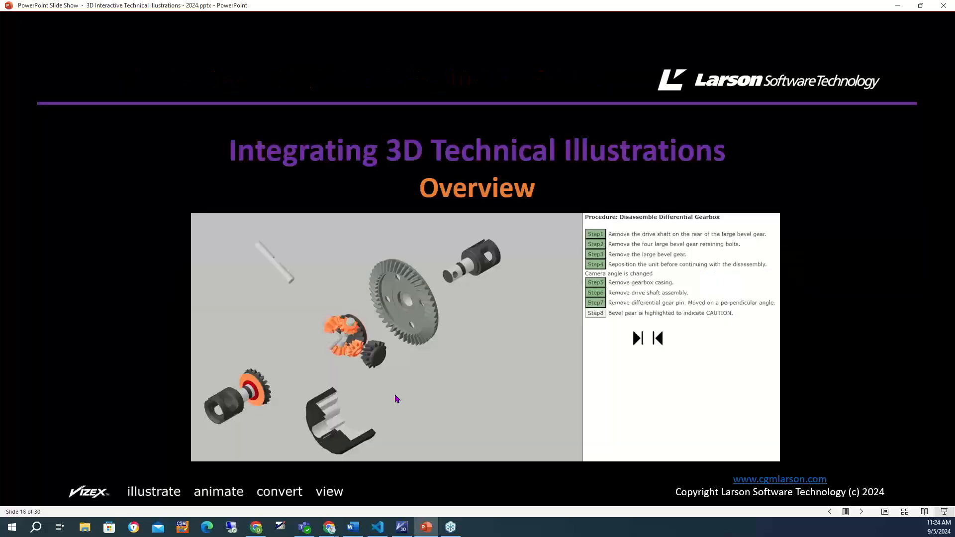